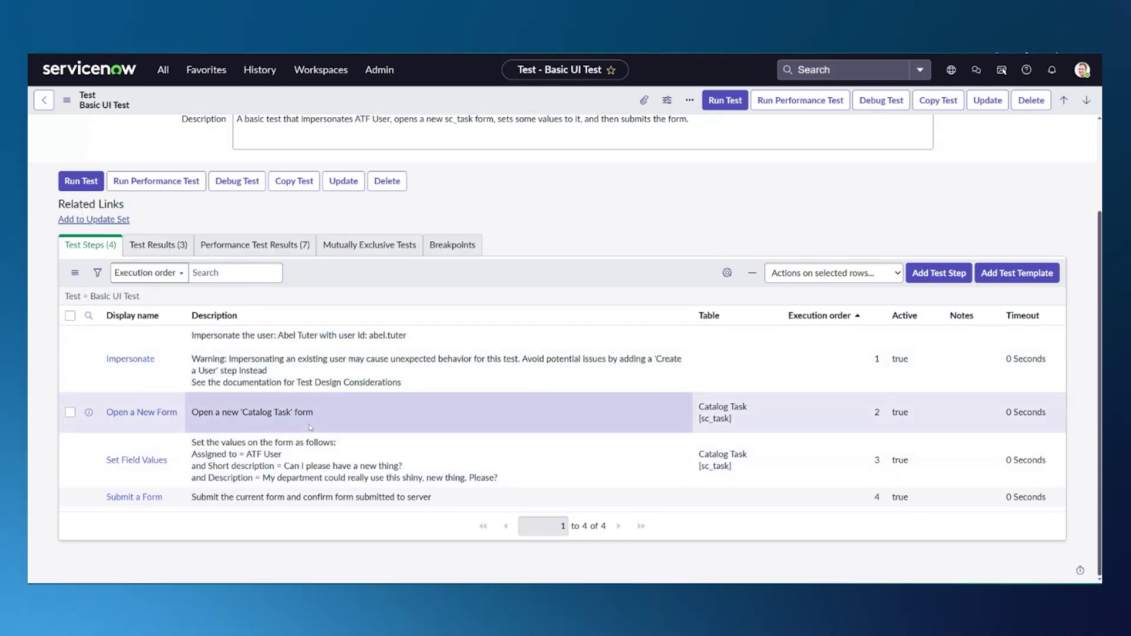
# Look at the previous results of Basic UI Test, and run it in a new test runner.
pyautogui.click(157, 245)
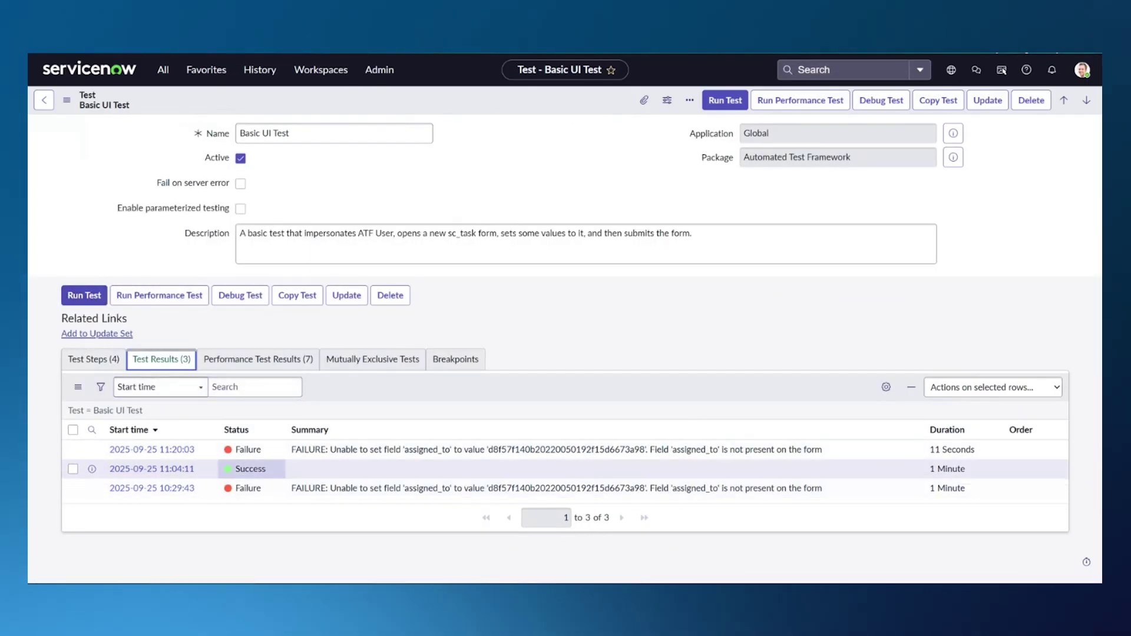
pyautogui.click(90, 297)
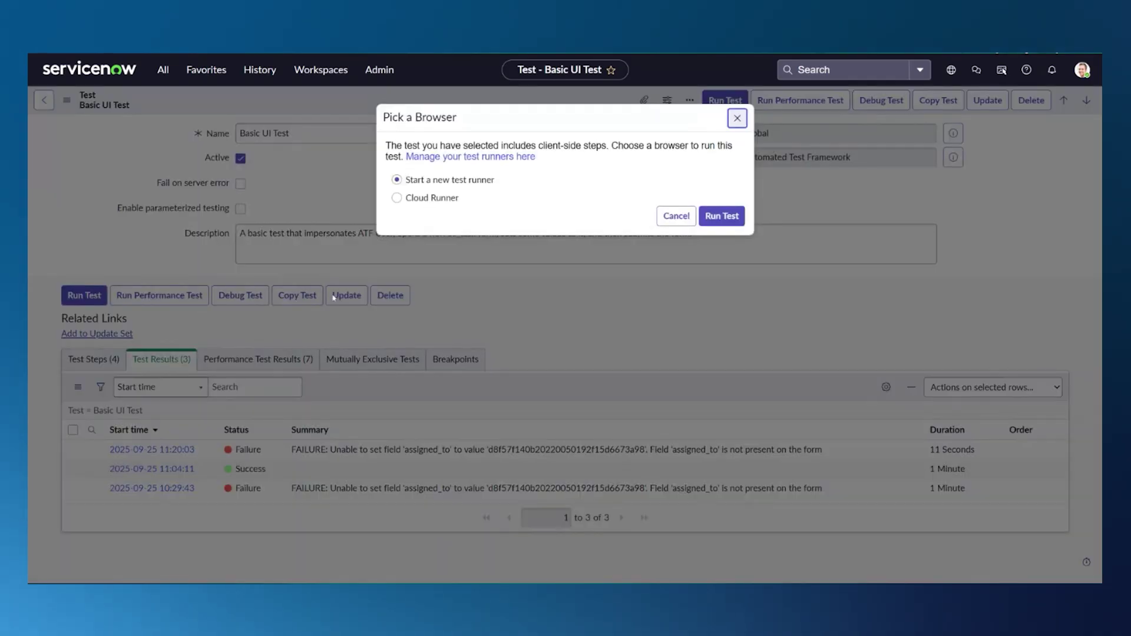
pyautogui.click(726, 217)
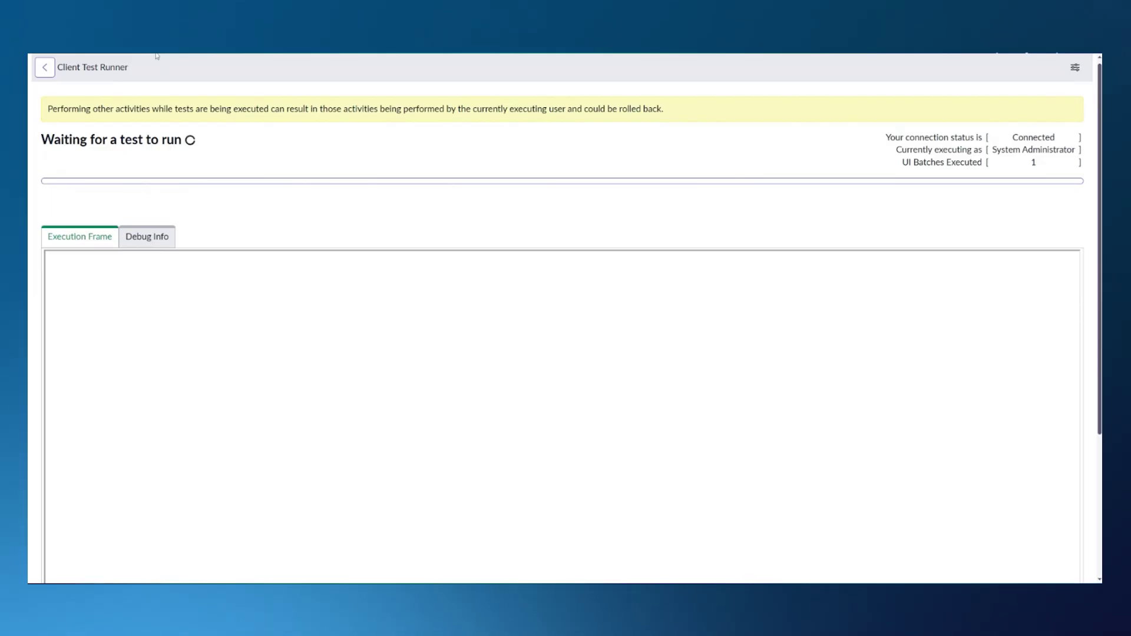
pyautogui.hotkey('ctrl', 'Tab')
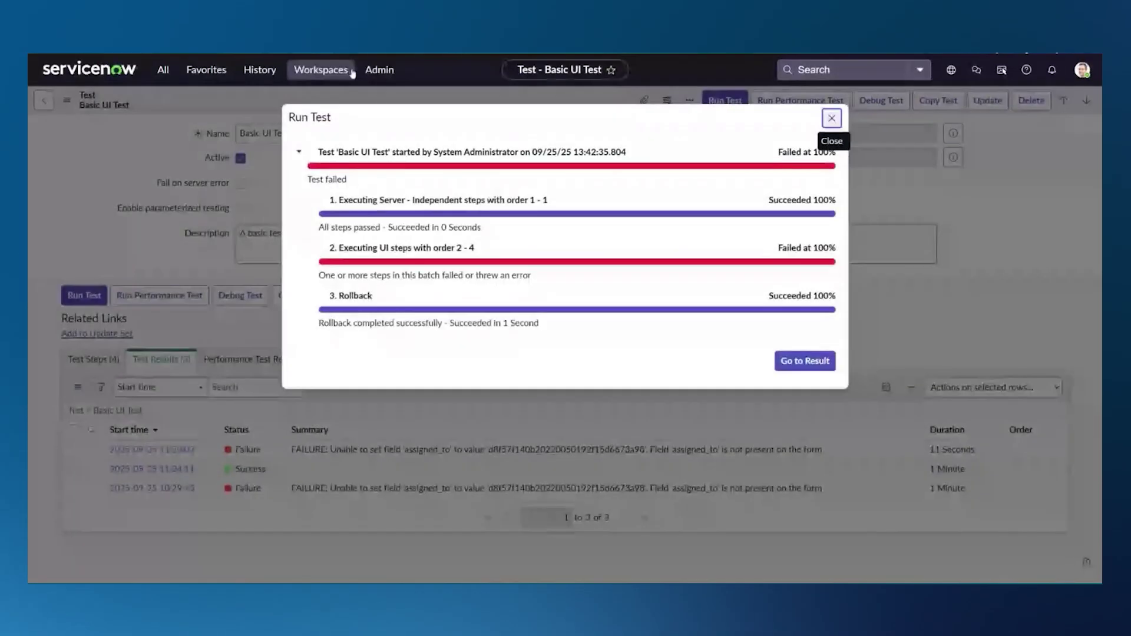
# Open the result of the Basic UI Test run and find the changes made since its last successful run.
pyautogui.click(805, 362)
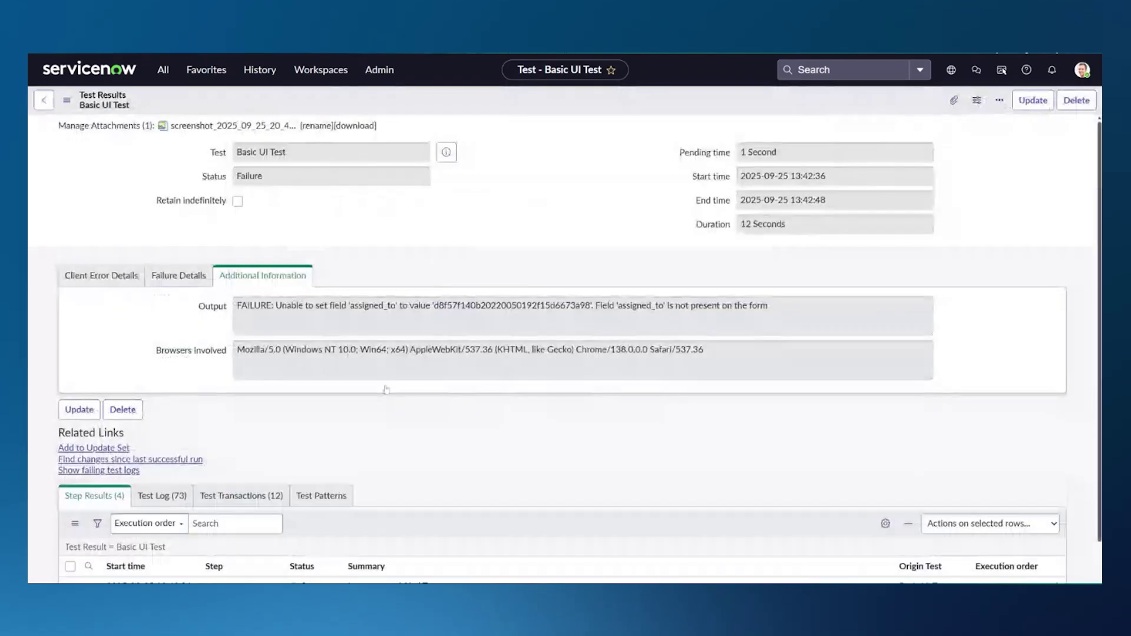
pyautogui.scroll(-3, 341, 437)
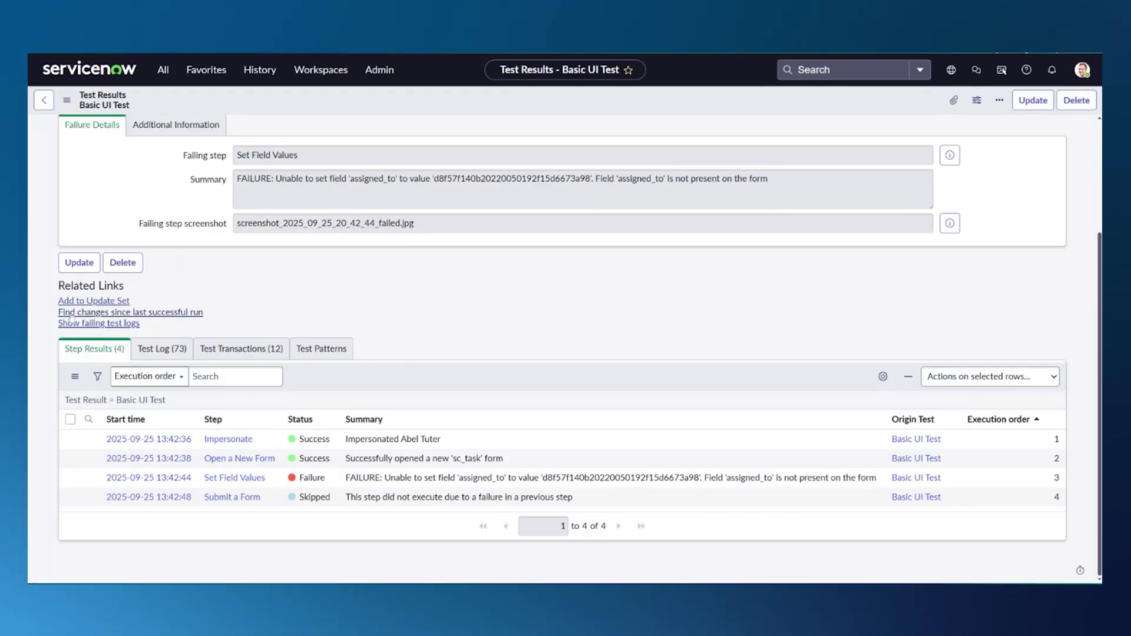
pyautogui.click(164, 313)
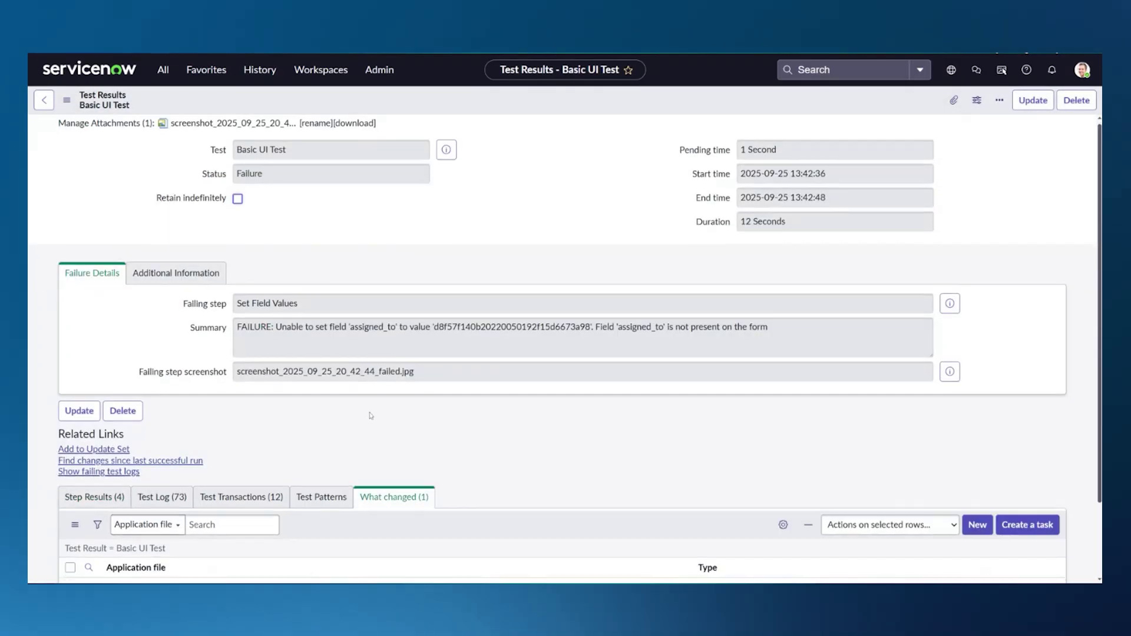
pyautogui.scroll(-2, 444, 432)
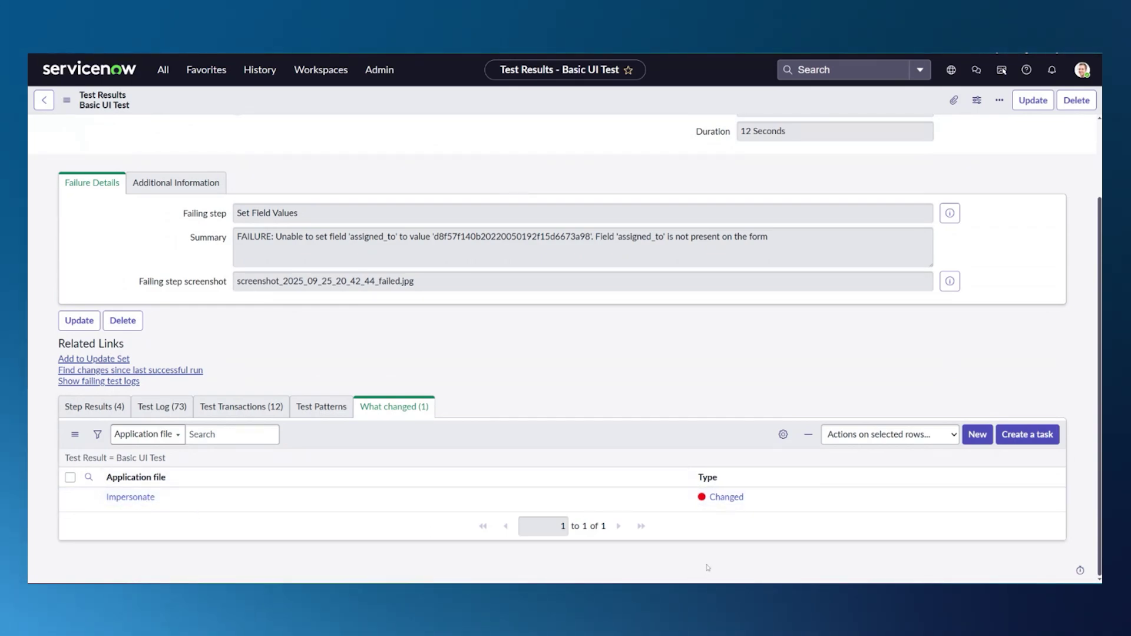
# Compare the versions of the changed Impersonate application file, examining the differences in its fields.
pyautogui.rightClick(135, 500)
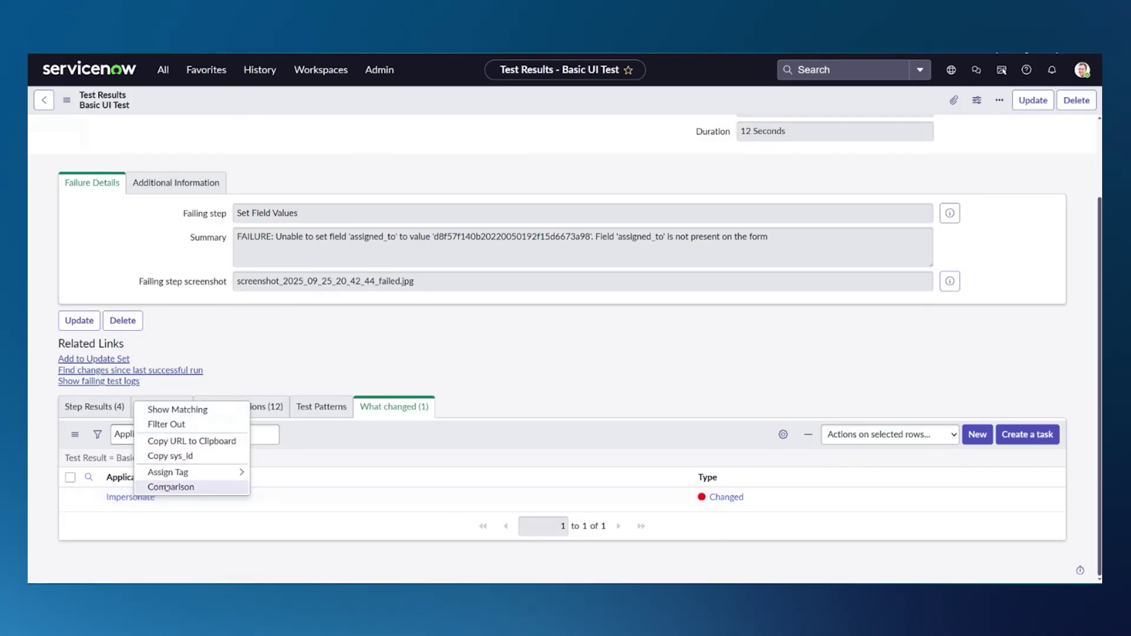
pyautogui.click(184, 488)
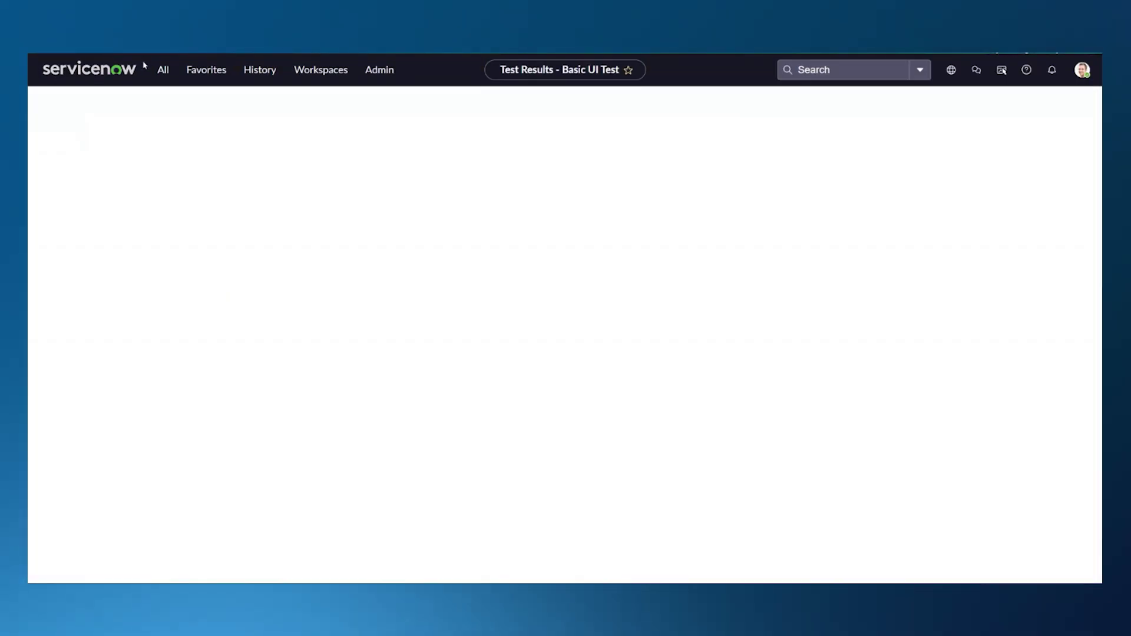
pyautogui.scroll(-2, 505, 365)
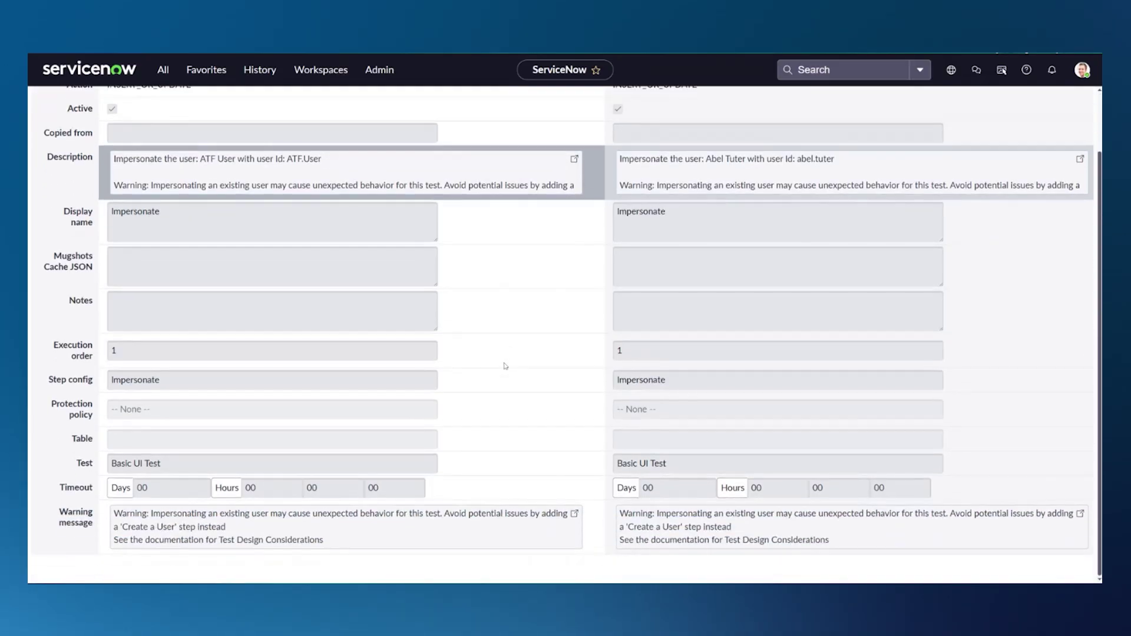
pyautogui.scroll(2, 505, 366)
pyautogui.scroll(-2, 507, 367)
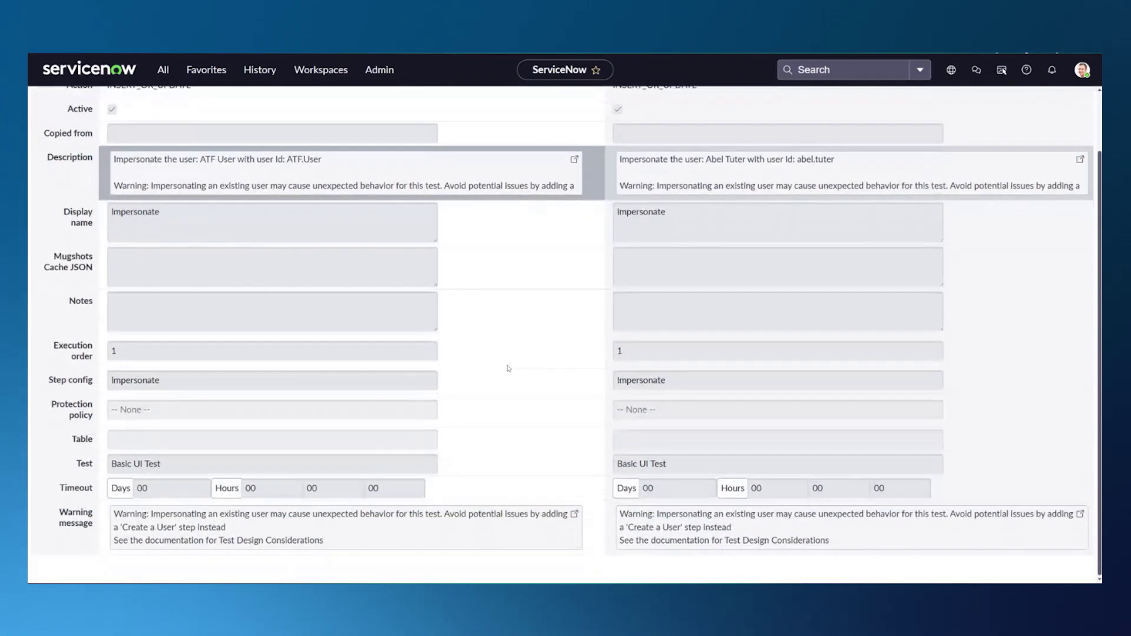
pyautogui.scroll(1, 508, 367)
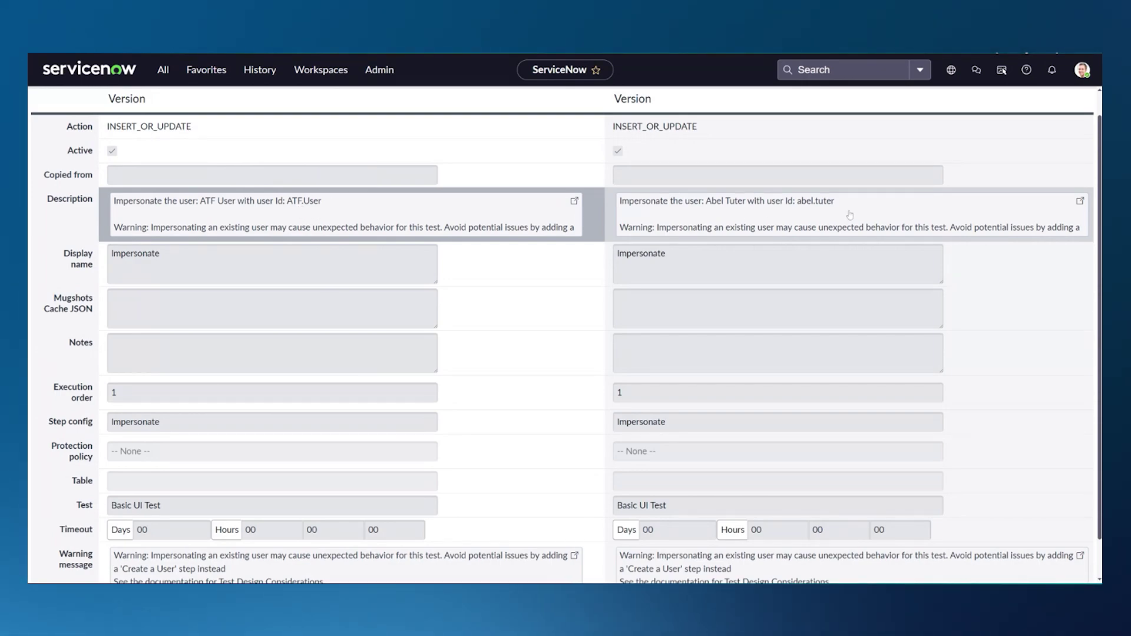
pyautogui.scroll(-1, 510, 282)
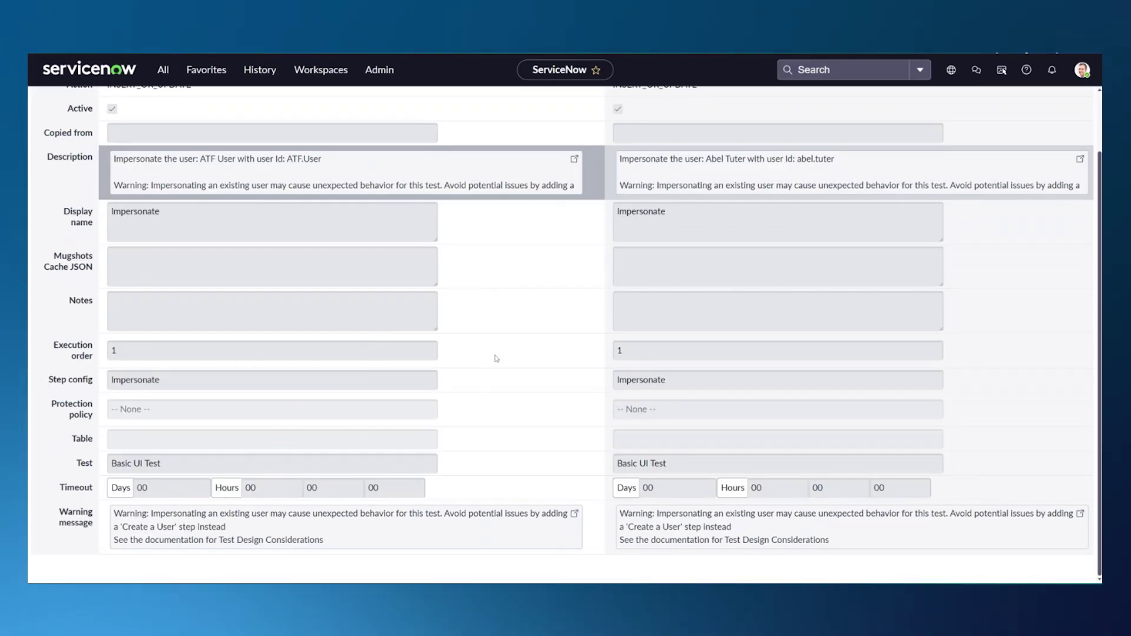
pyautogui.scroll(1, 497, 353)
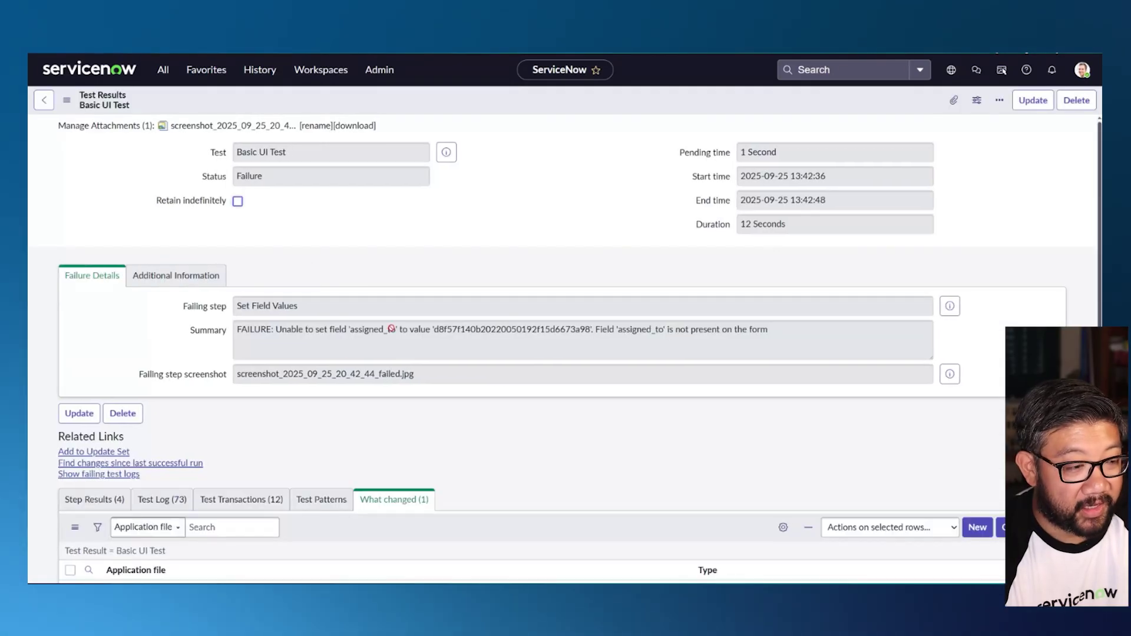
pyautogui.scroll(-2, 370, 396)
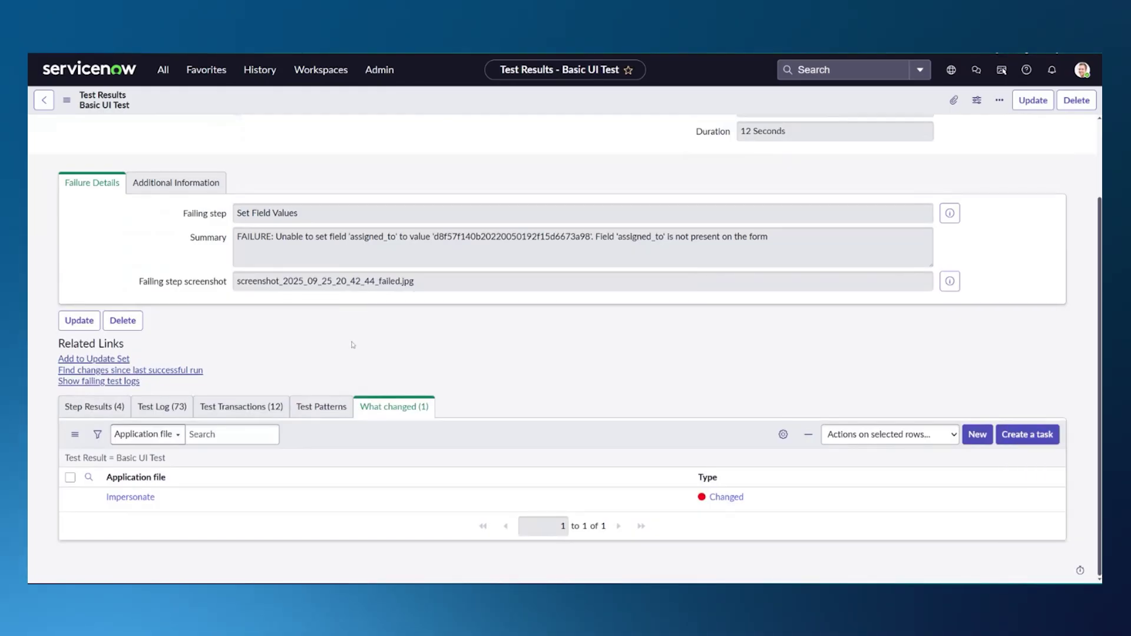
pyautogui.scroll(3, 353, 345)
pyautogui.scroll(-3, 353, 345)
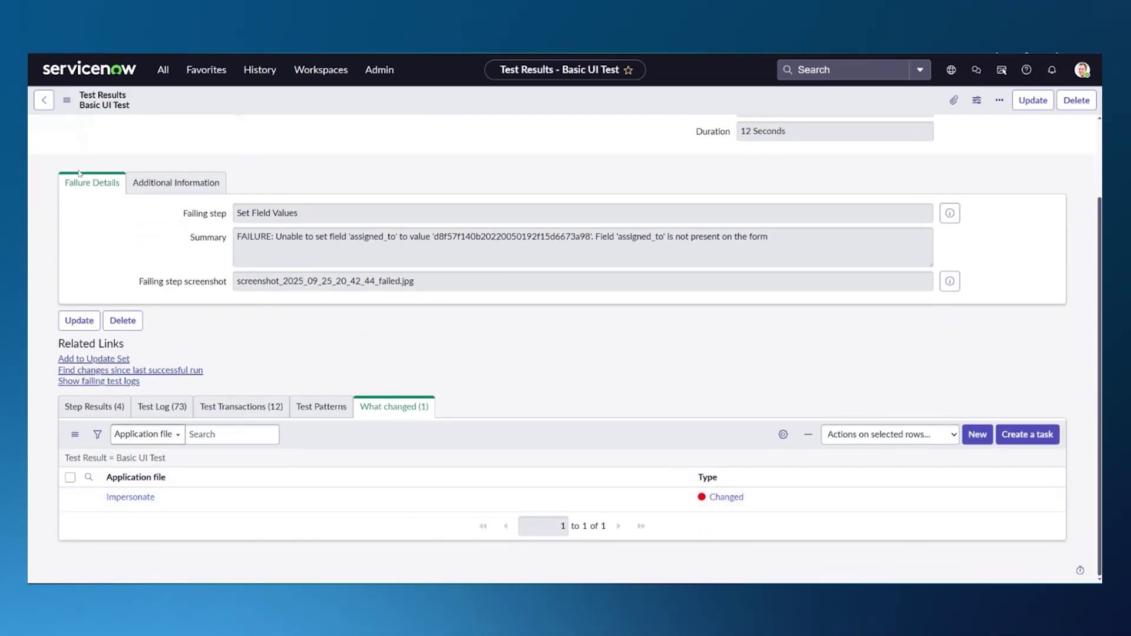
# Return to the Tests list filtered by "basic", open the Basic Record Producer test and review its test steps.
pyautogui.click(161, 73)
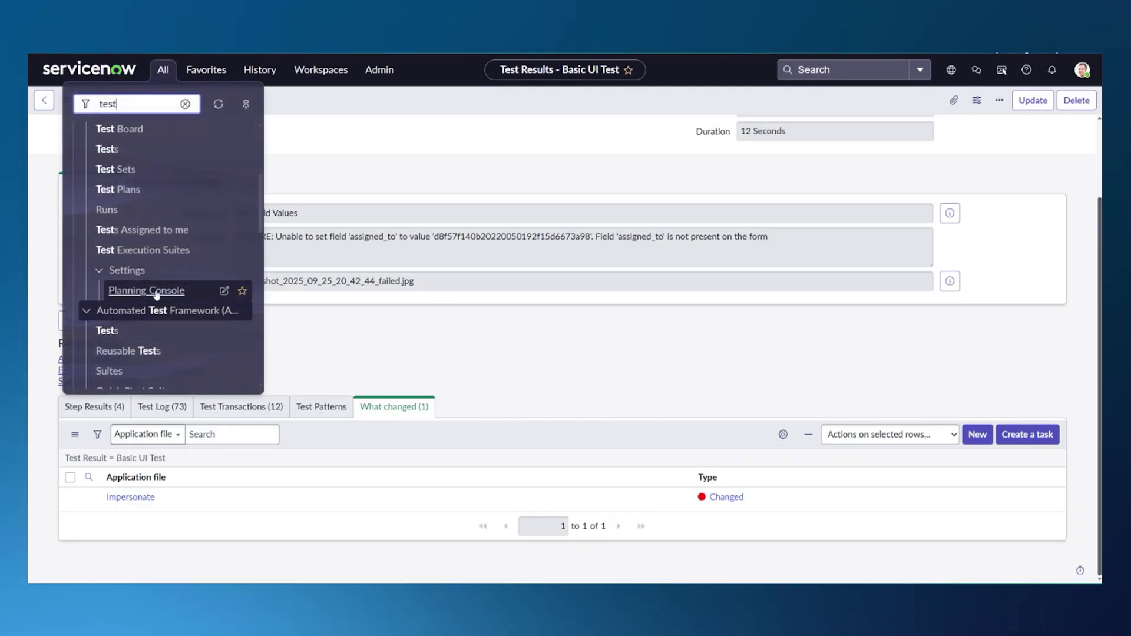
pyautogui.click(263, 72)
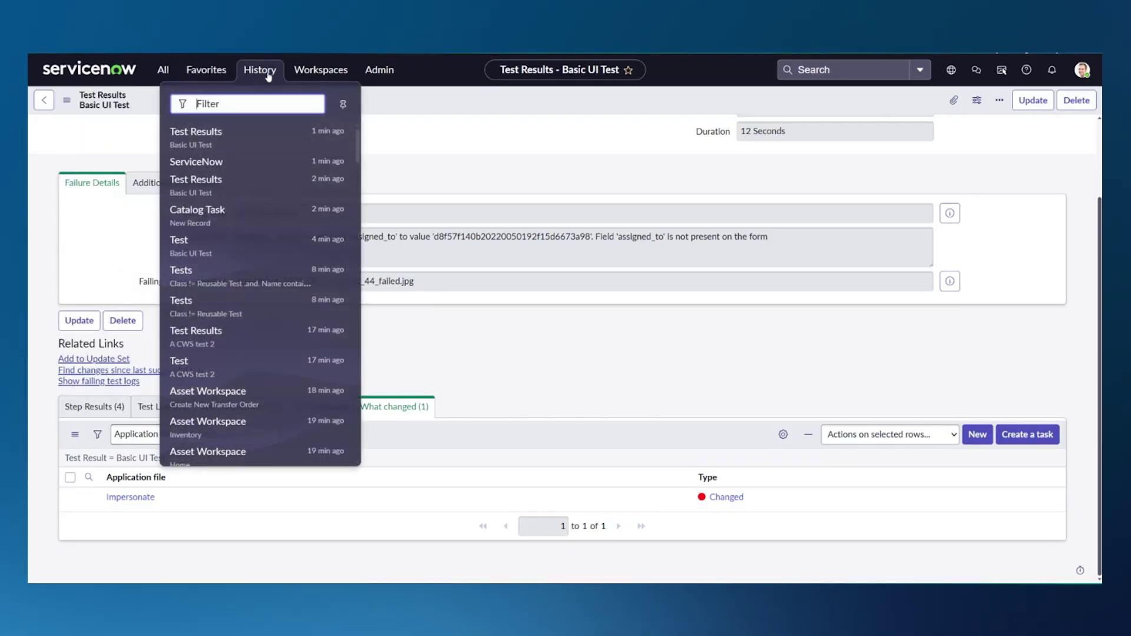
pyautogui.click(242, 162)
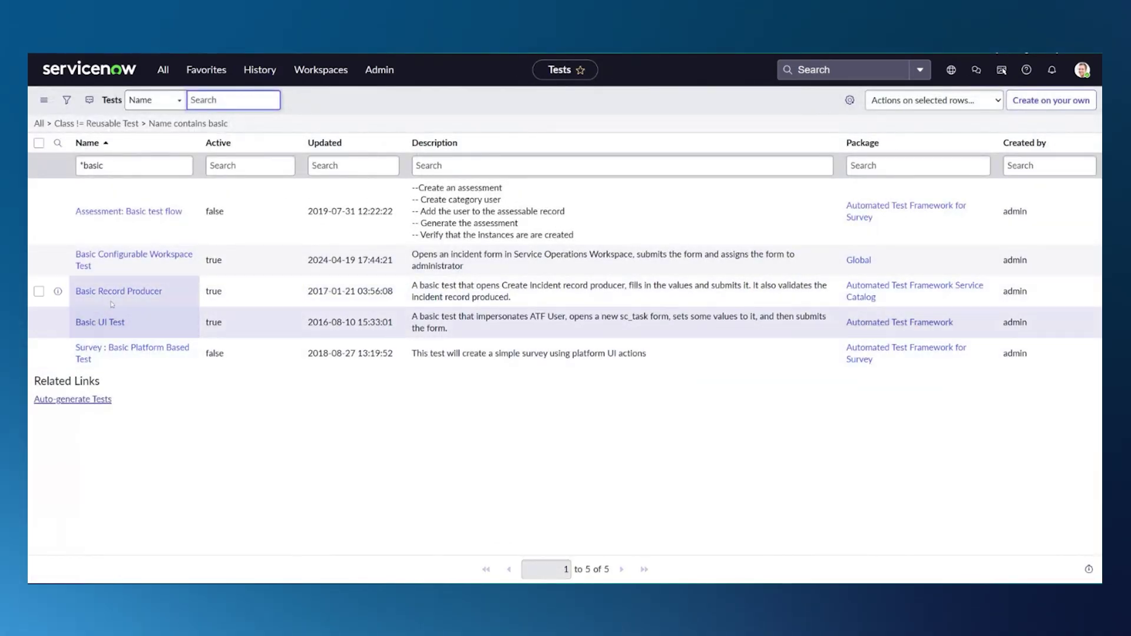
pyautogui.click(115, 293)
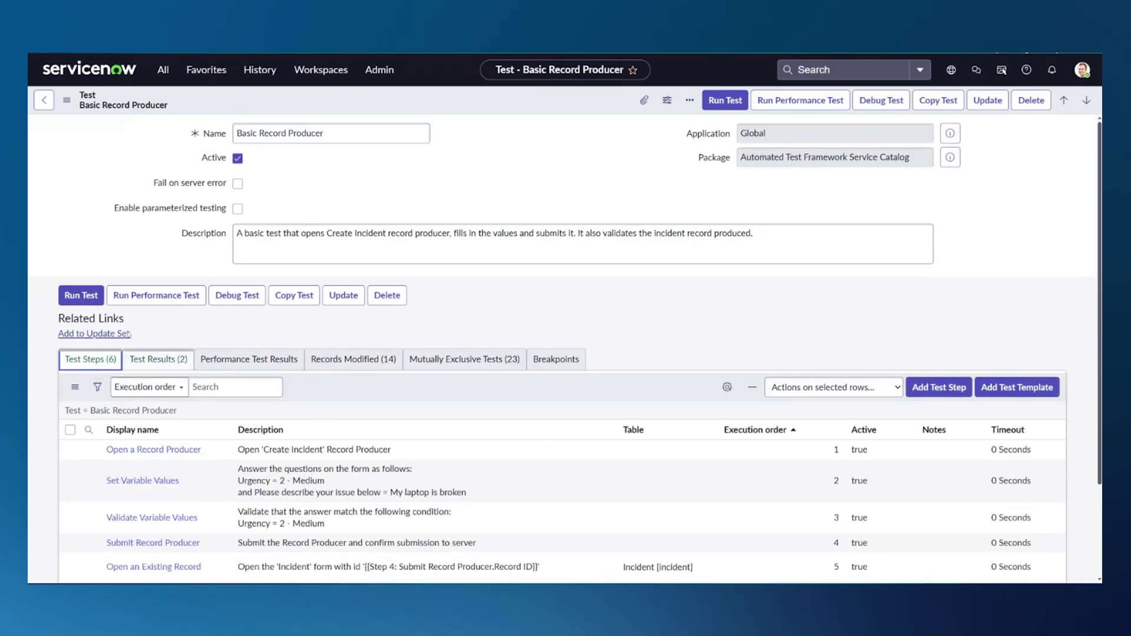
pyautogui.scroll(-2, 130, 334)
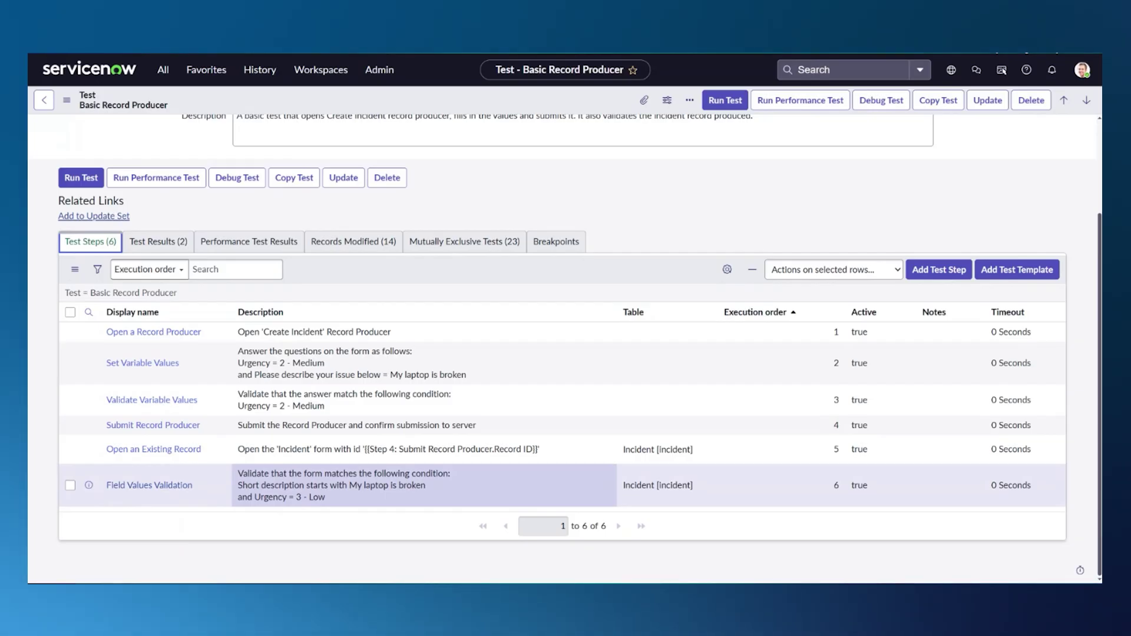
pyautogui.click(187, 250)
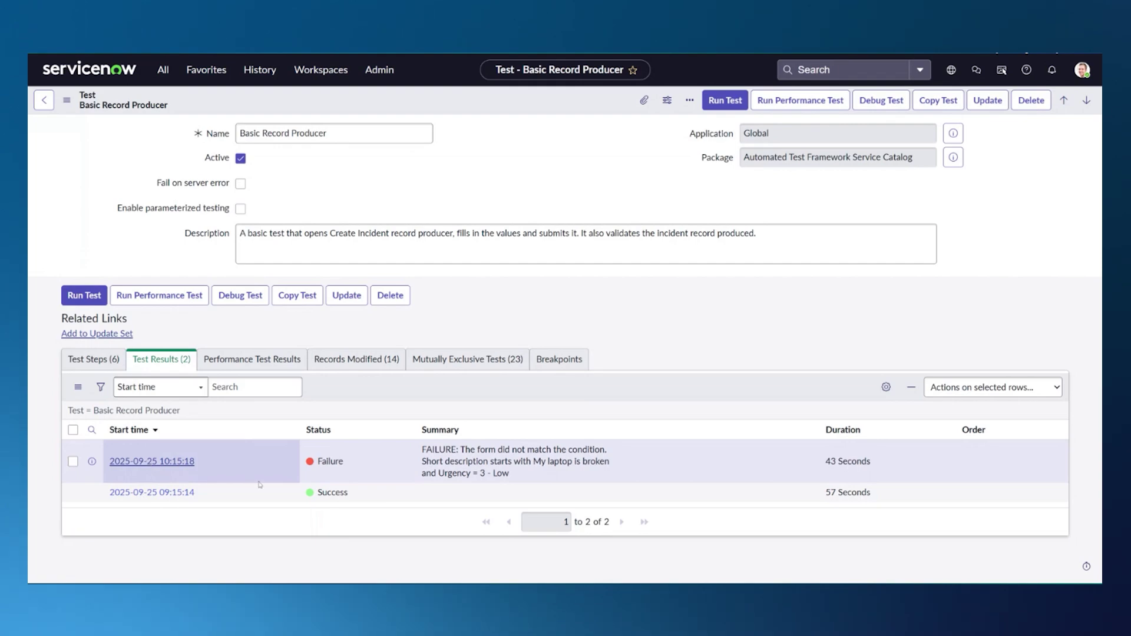
pyautogui.click(152, 461)
pyautogui.scroll(-2, 323, 423)
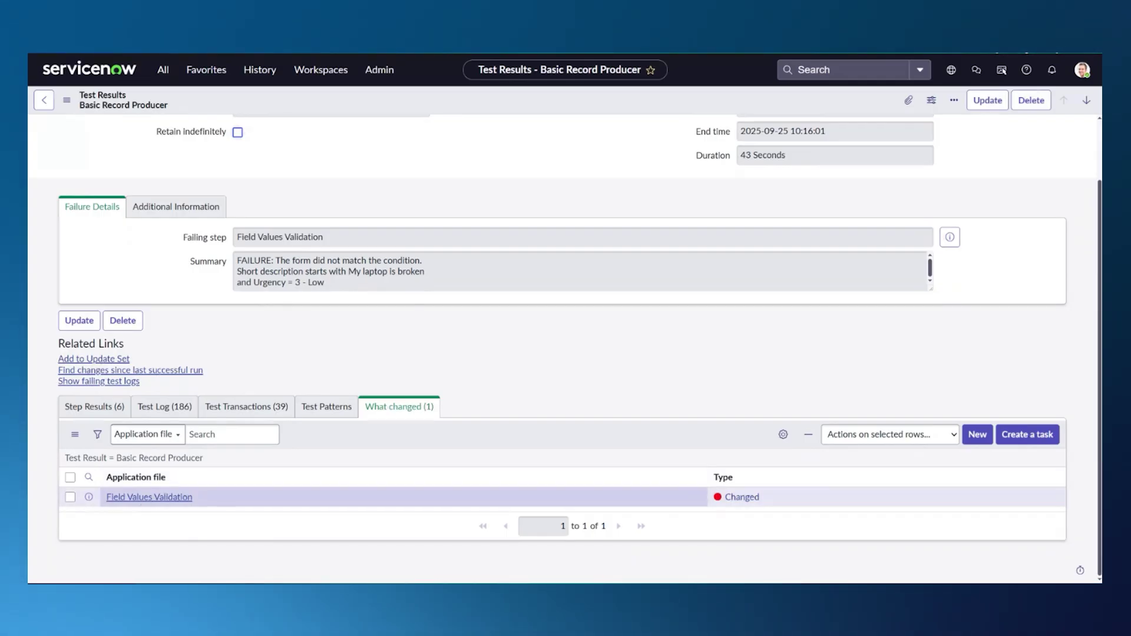
pyautogui.rightClick(151, 498)
pyautogui.click(186, 490)
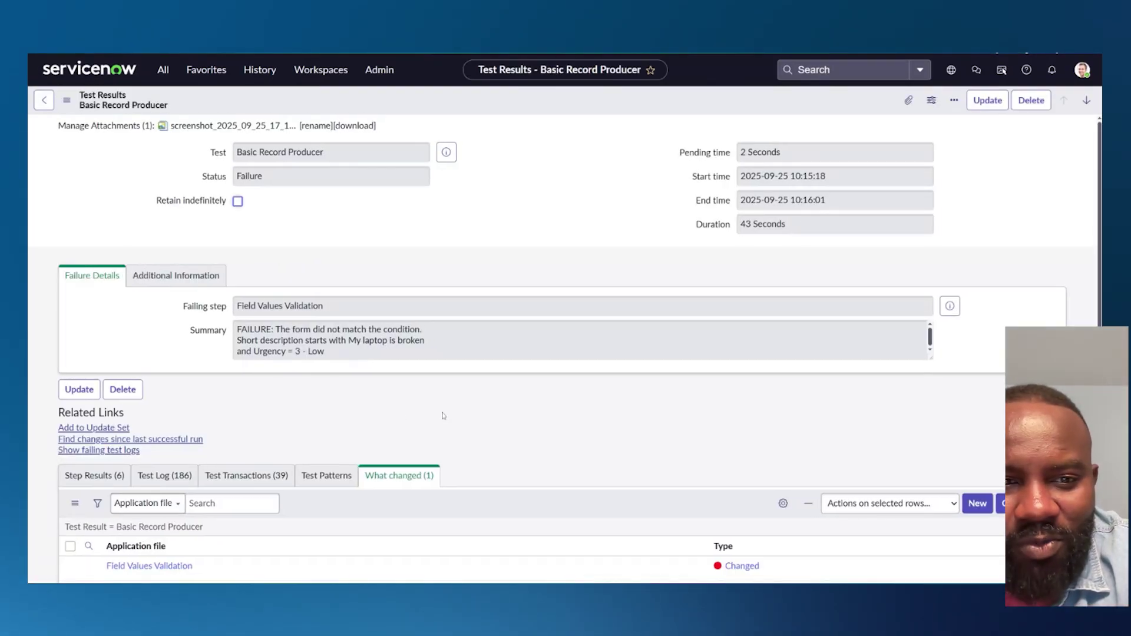
# Start a new task for the changed Field Values Validation file and fill in the caller's name.
pyautogui.scroll(-1, 443, 415)
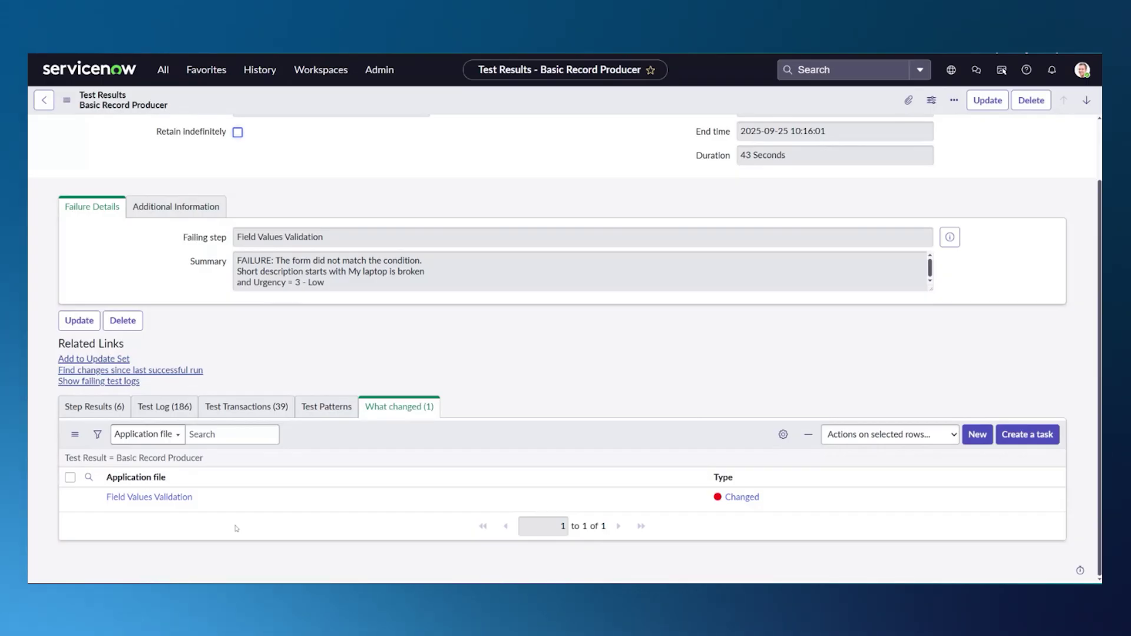
pyautogui.click(71, 498)
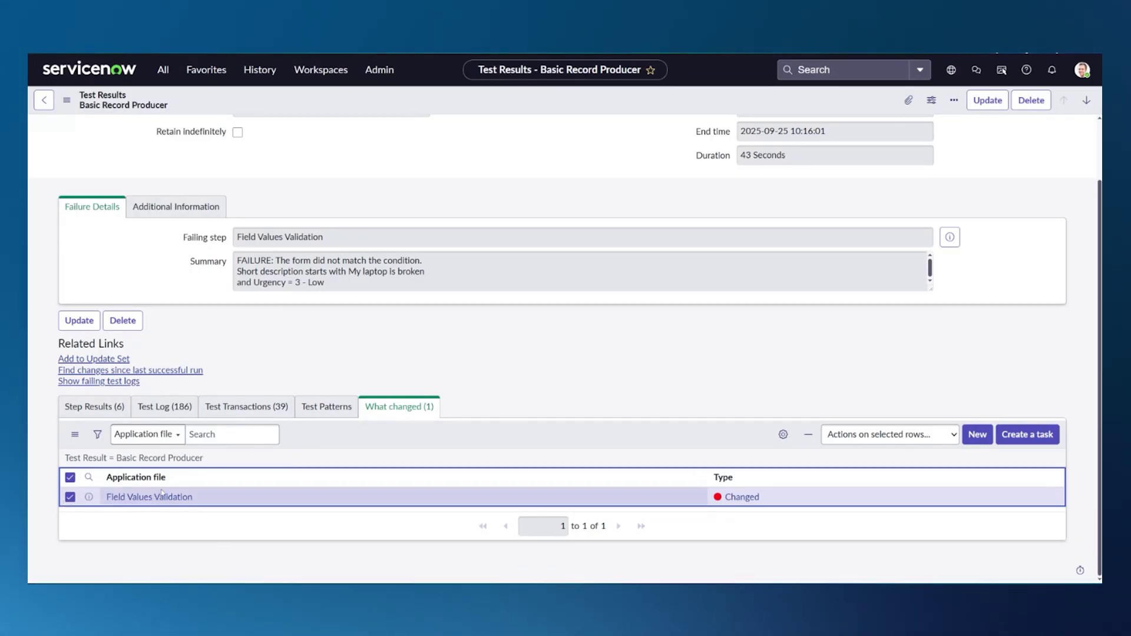
pyautogui.click(1029, 438)
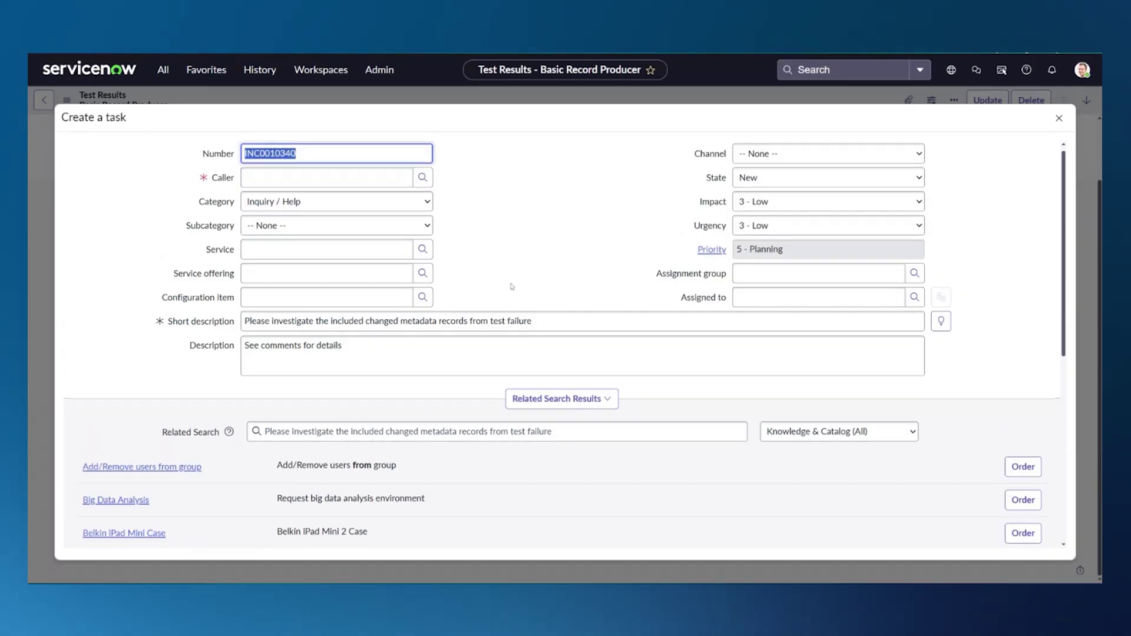
pyautogui.press('Tab')
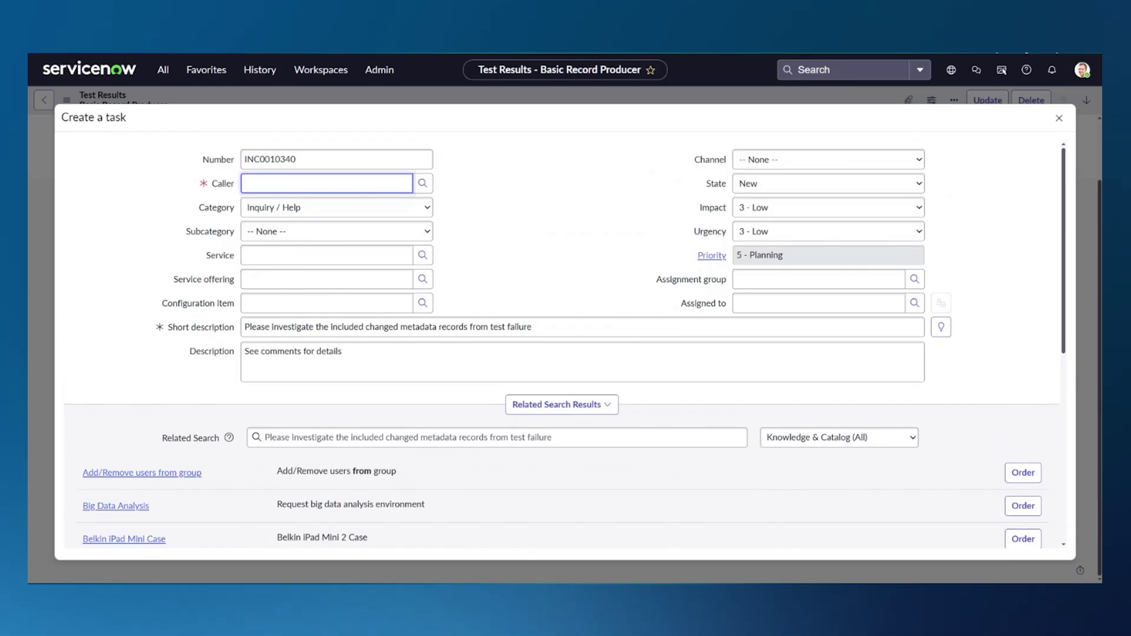
pyautogui.write('ab')
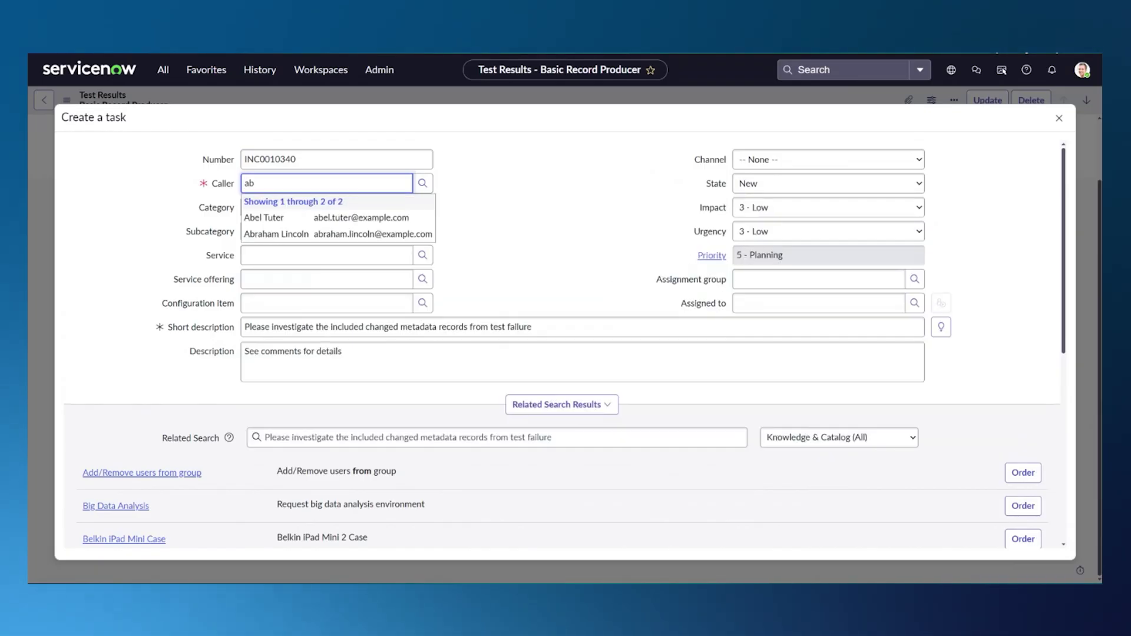
pyautogui.press('Return')
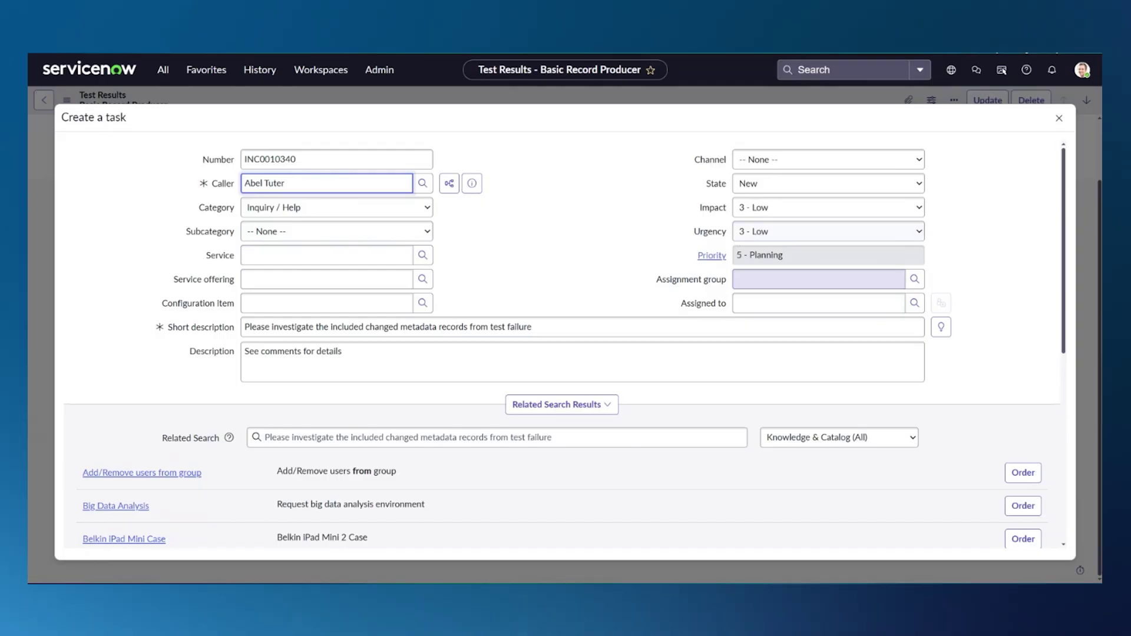
# Fill in the person the task is assigned to and review its prefilled additional comments.
pyautogui.click(819, 303)
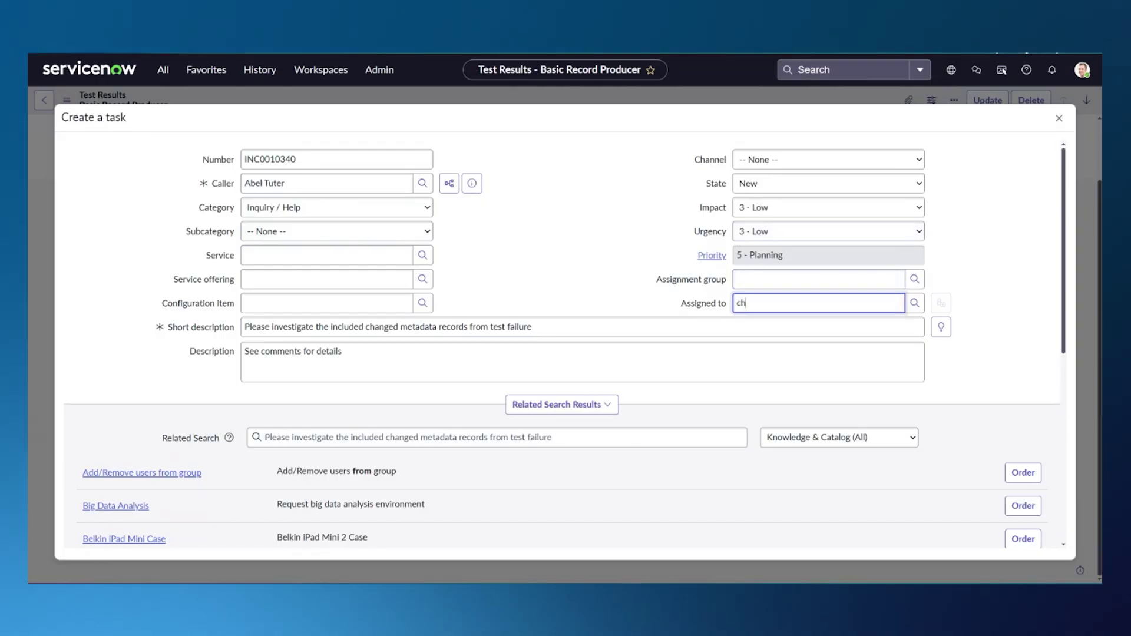
pyautogui.write('chris')
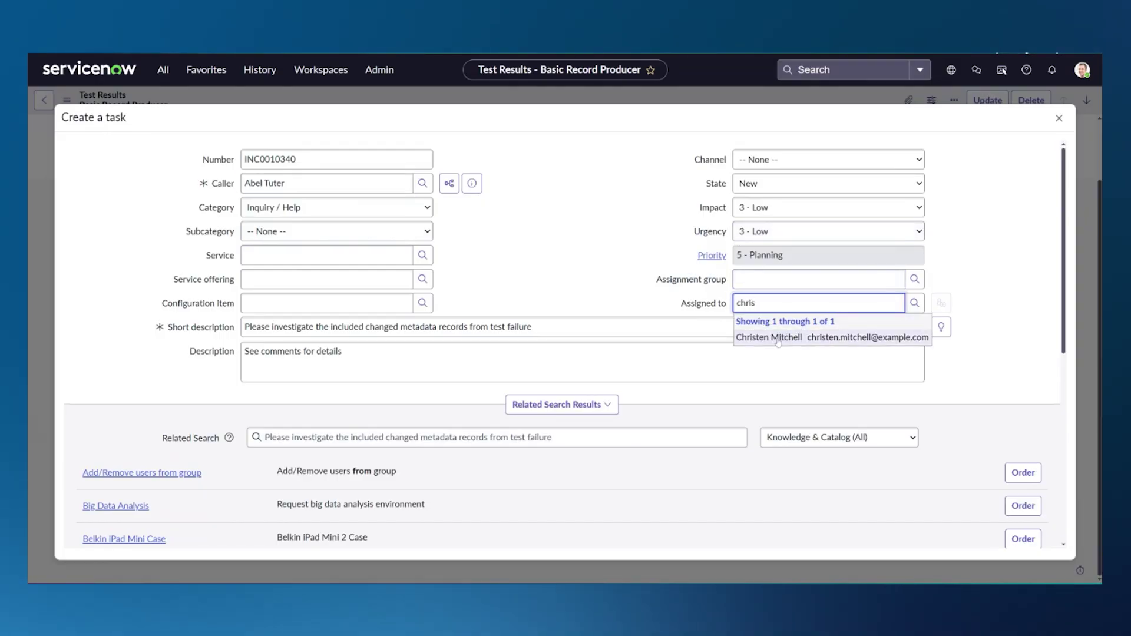
pyautogui.press('Return')
pyautogui.scroll(-2, 562, 345)
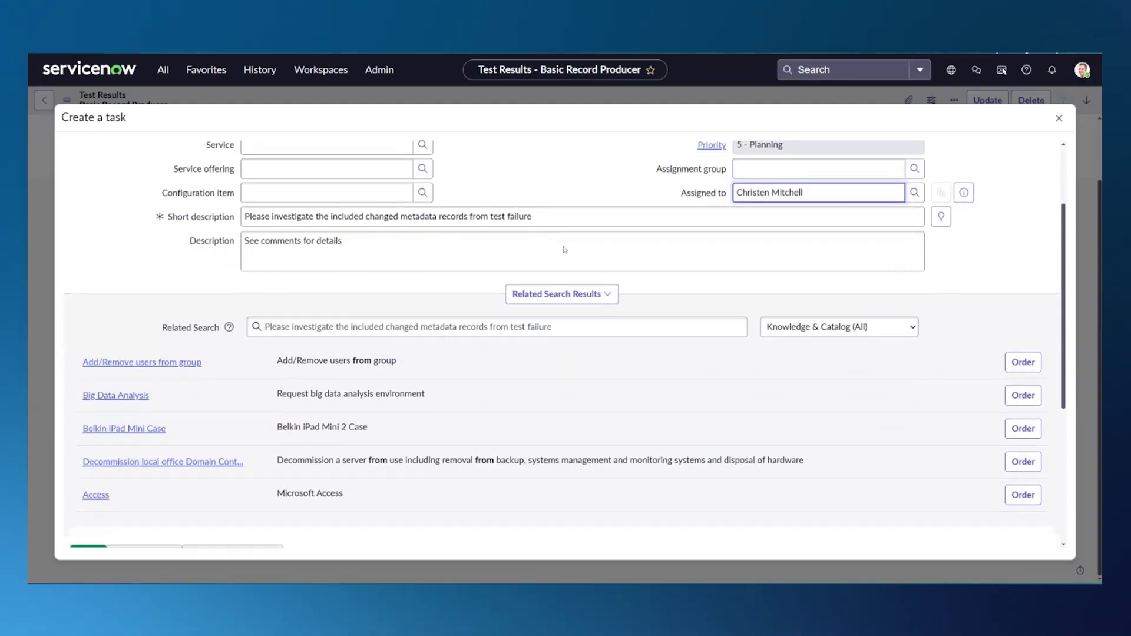
pyautogui.scroll(-4, 562, 345)
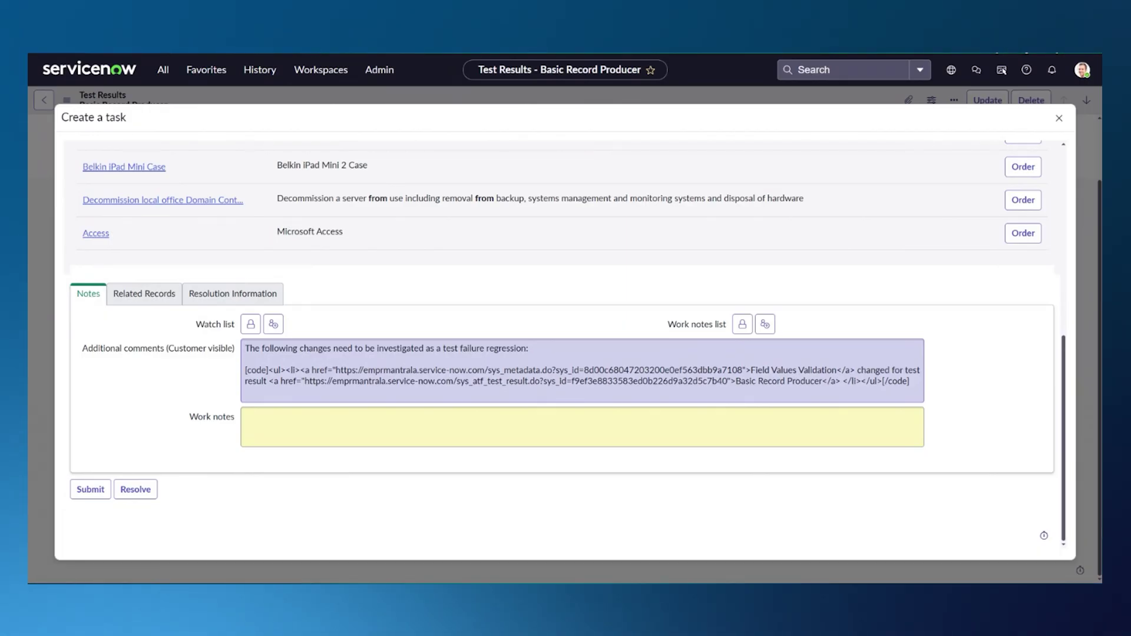
# Submit the task for the changed Field Values Validation file and open the Automated Test Framework properties.
pyautogui.click(89, 490)
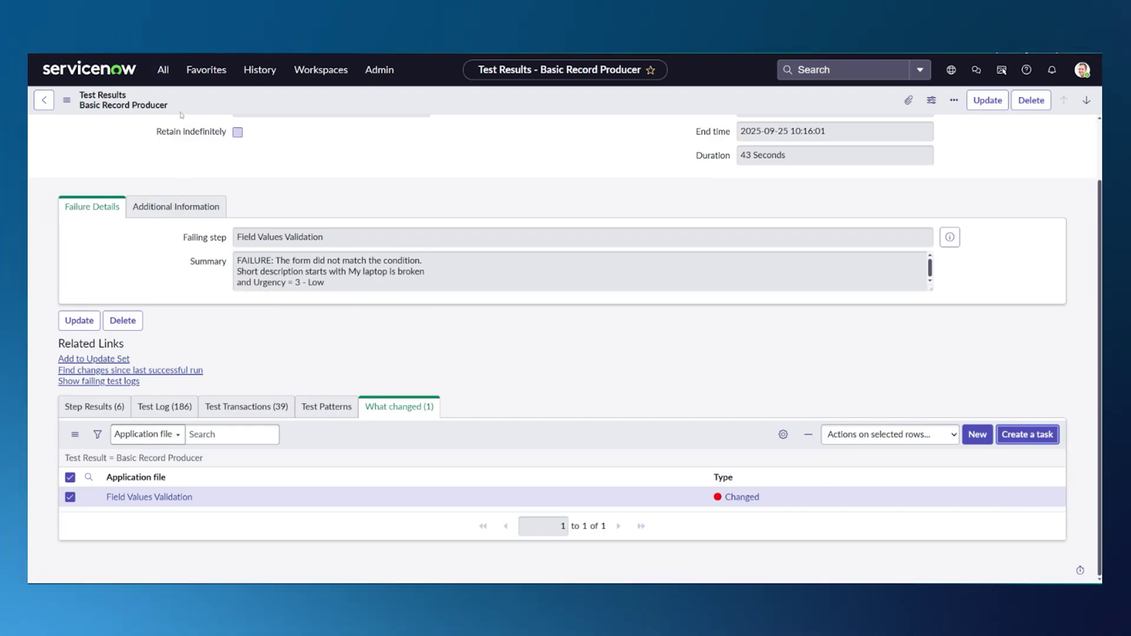
pyautogui.click(163, 71)
pyautogui.write('test')
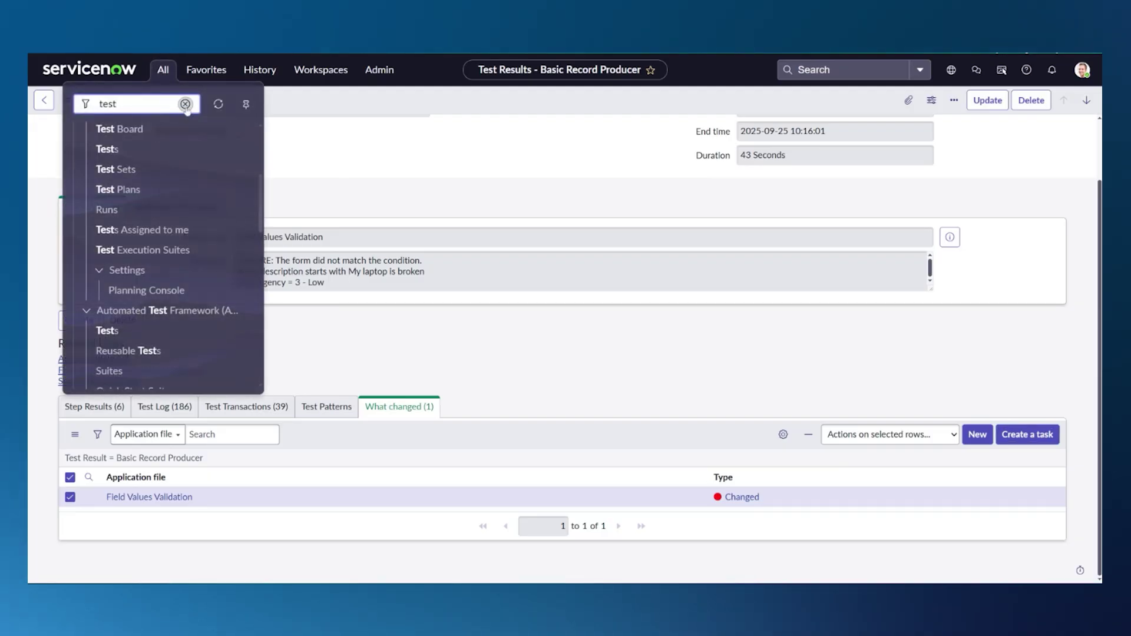
pyautogui.hotkey('ctrl', 'a')
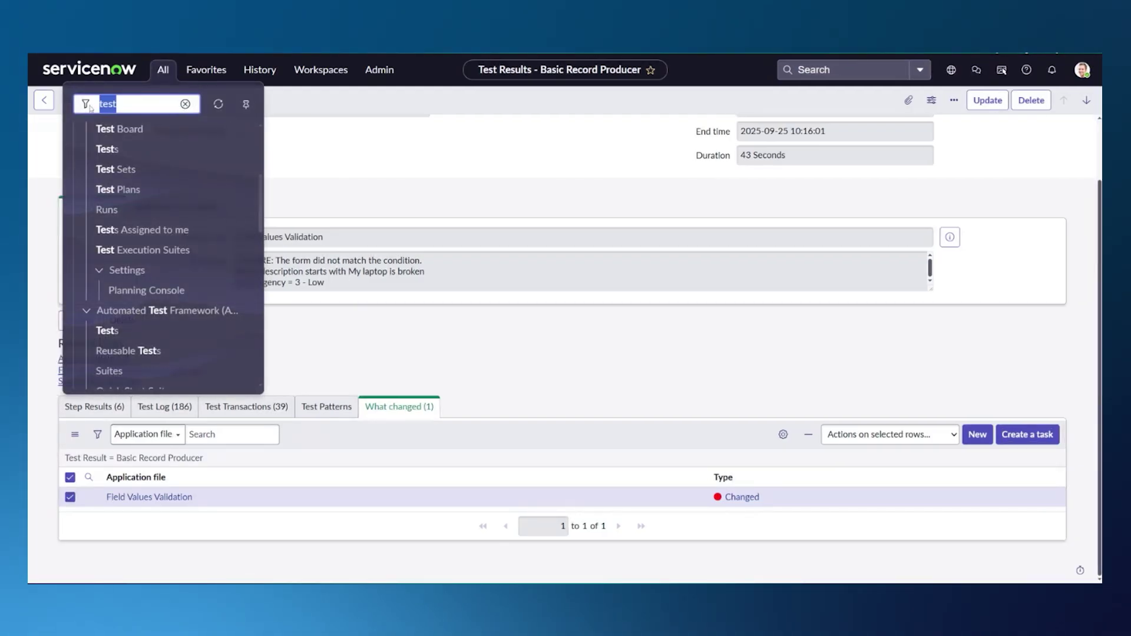
pyautogui.write('(ATF)')
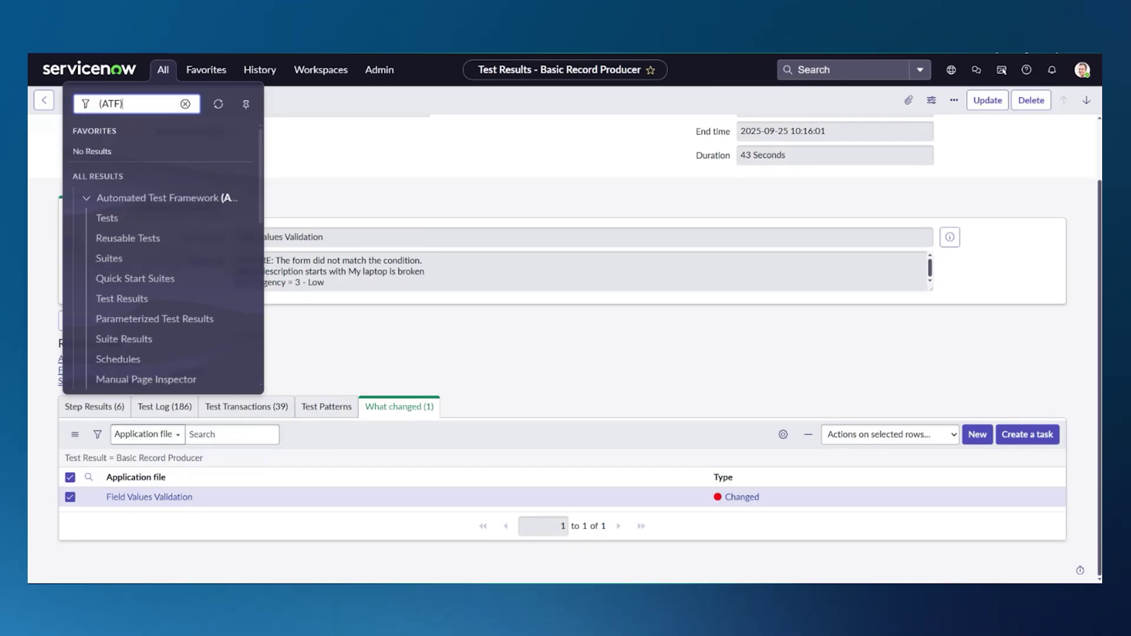
pyautogui.scroll(-7, 158, 260)
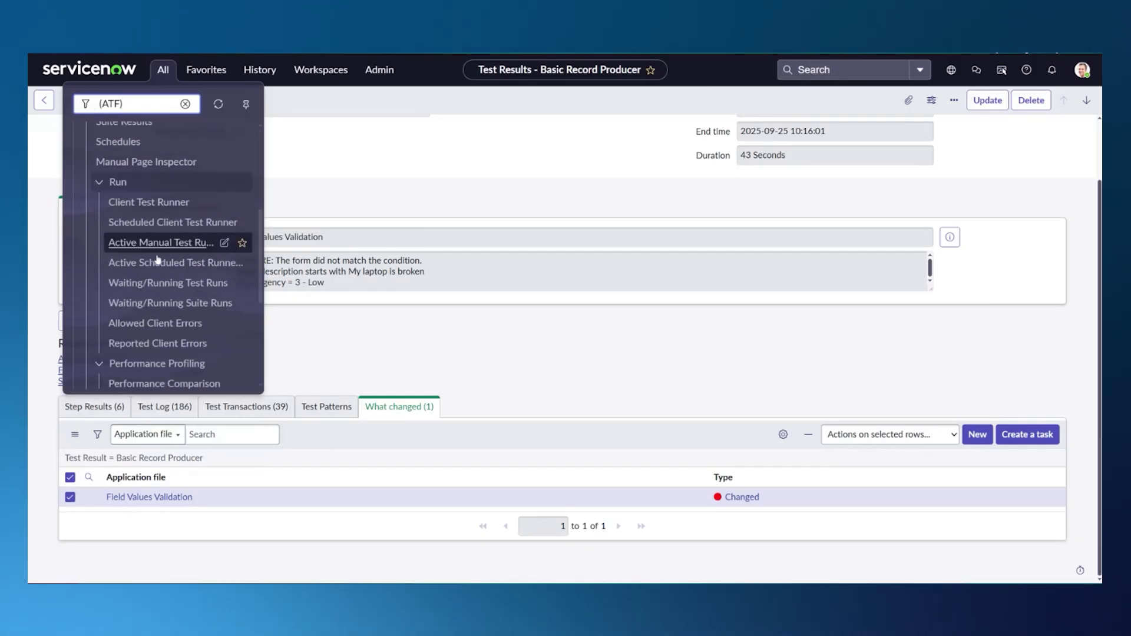
pyautogui.scroll(-1, 158, 260)
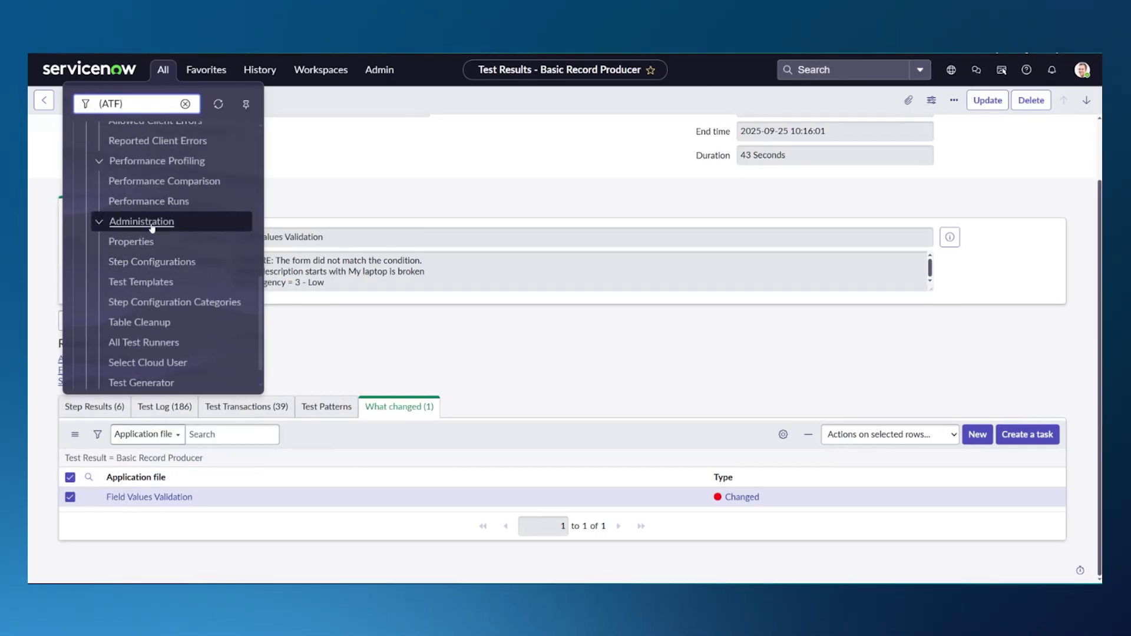
pyautogui.click(133, 242)
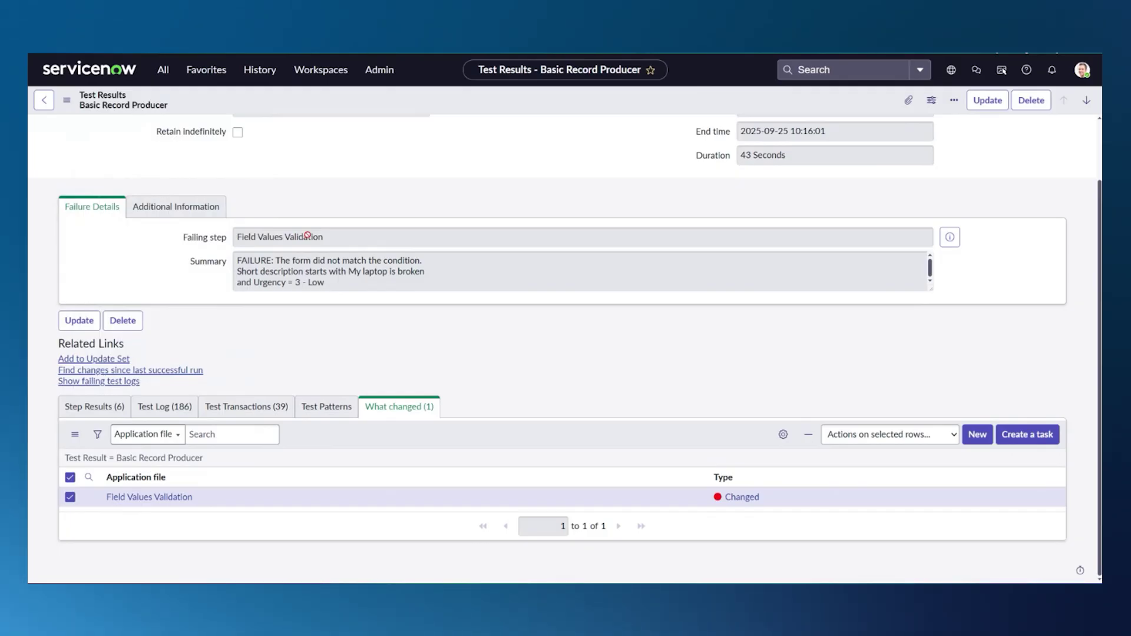
# Set the Test Triage property defining the type of task to open to problem and save the properties.
pyautogui.scroll(-20, 212, 314)
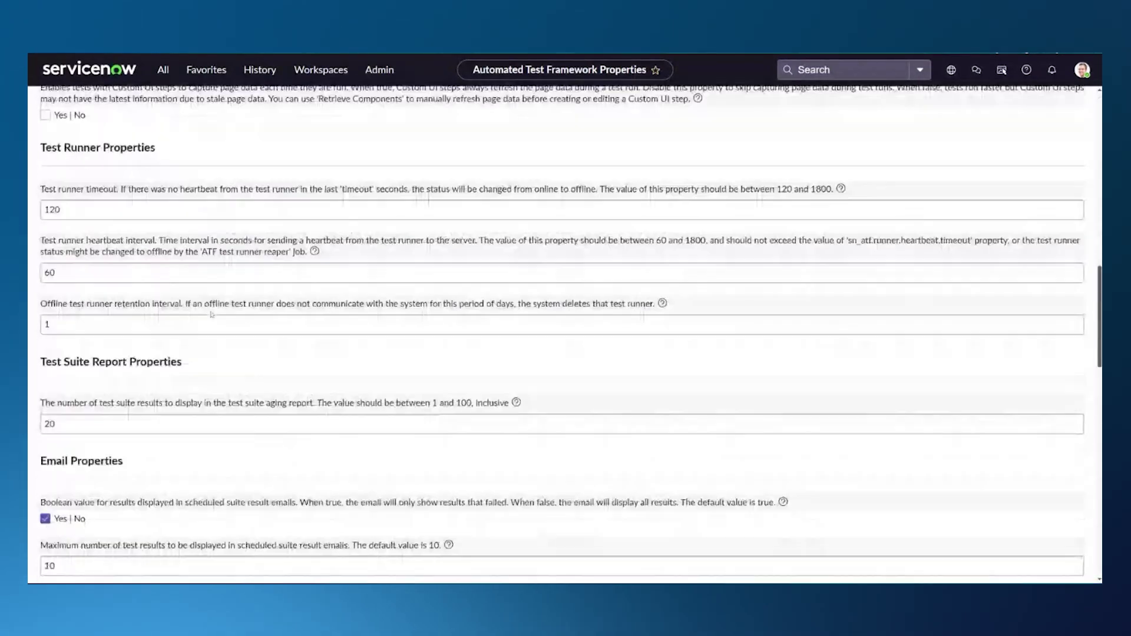
pyautogui.scroll(-12, 212, 314)
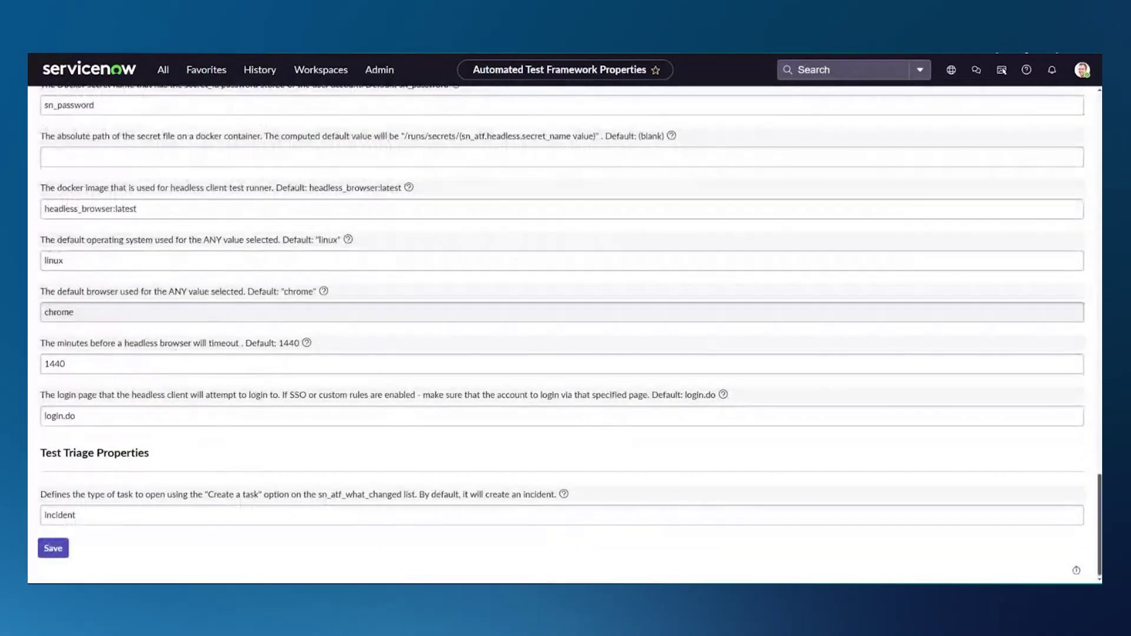
pyautogui.click(75, 515)
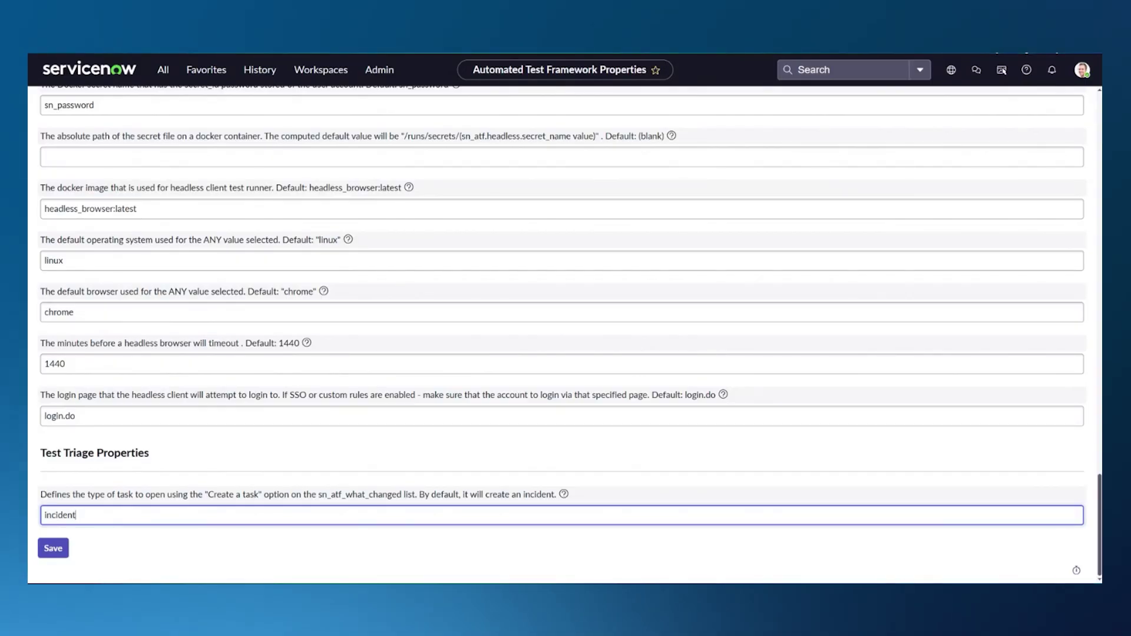
pyautogui.hotkey('ctrl', 'a')
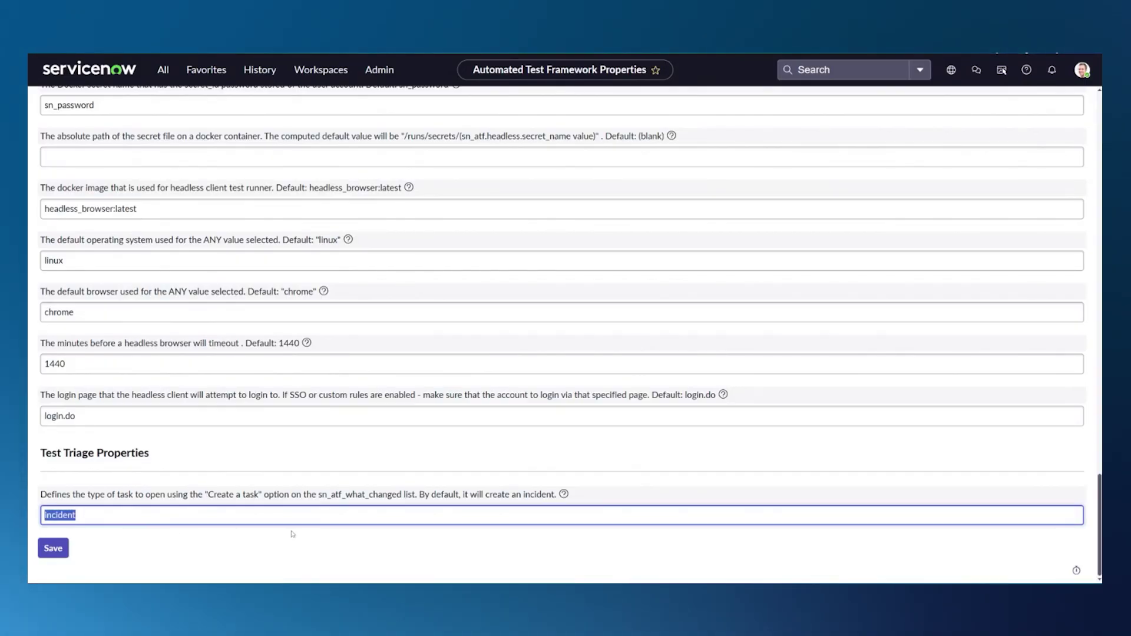
pyautogui.write('probl')
pyautogui.press('Return')
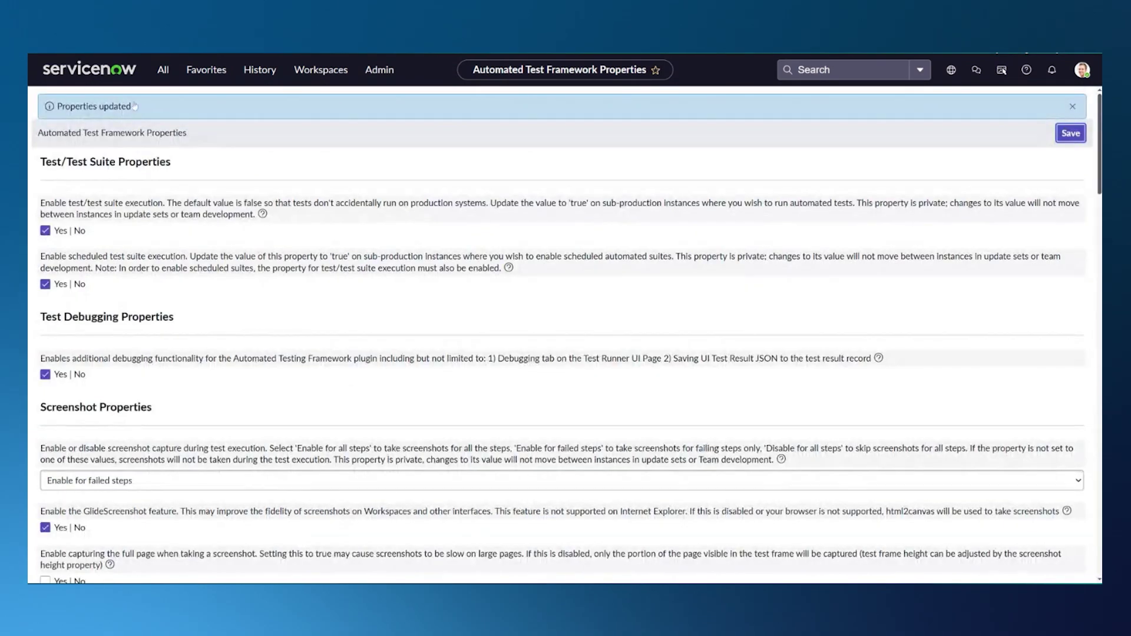
pyautogui.click(164, 70)
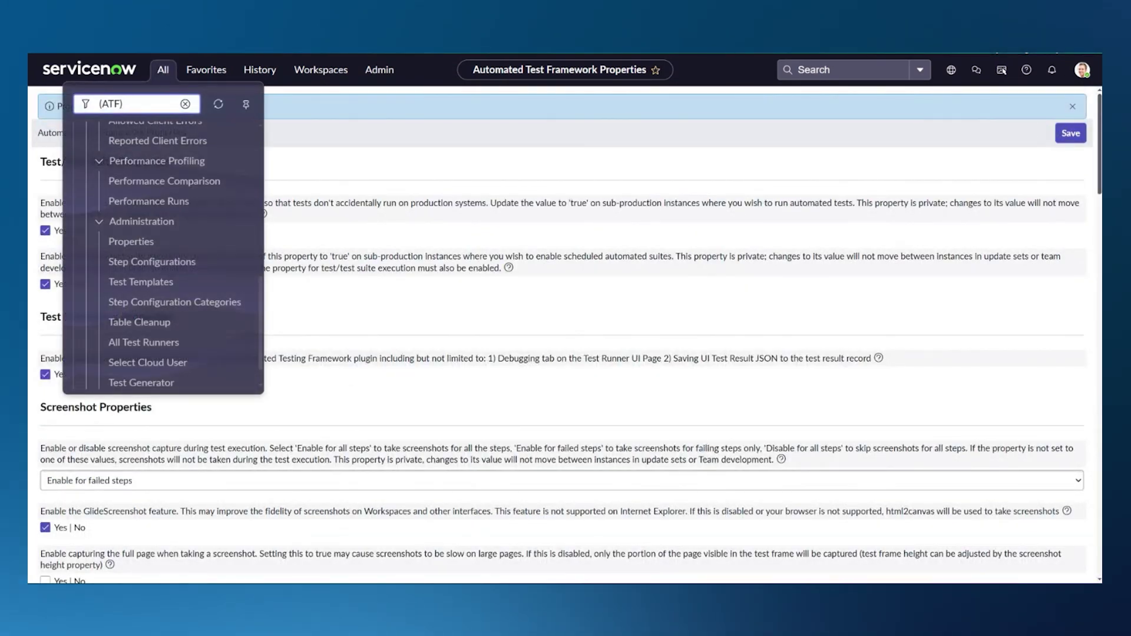
pyautogui.hotkey('ctrl', 'a')
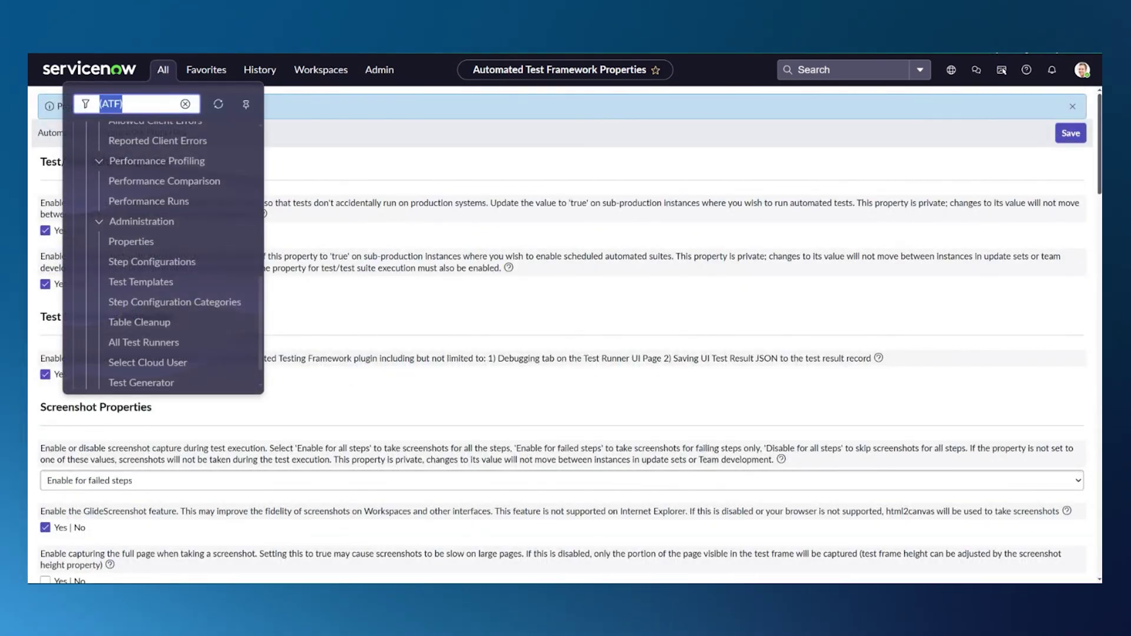
pyautogui.write('tests')
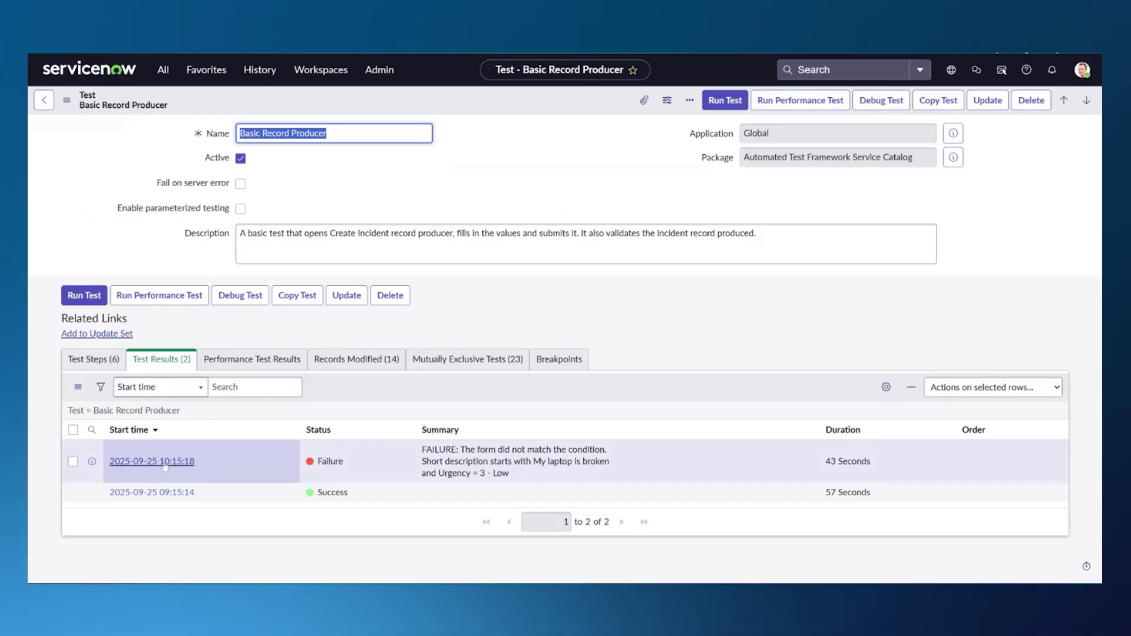
pyautogui.click(165, 463)
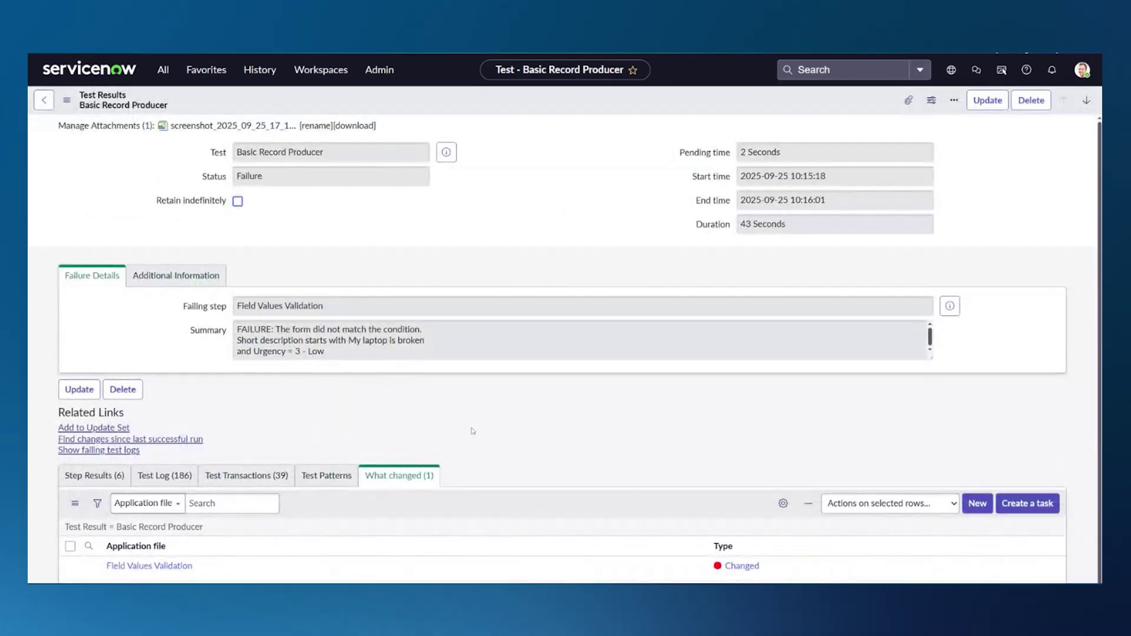
pyautogui.scroll(-1, 472, 431)
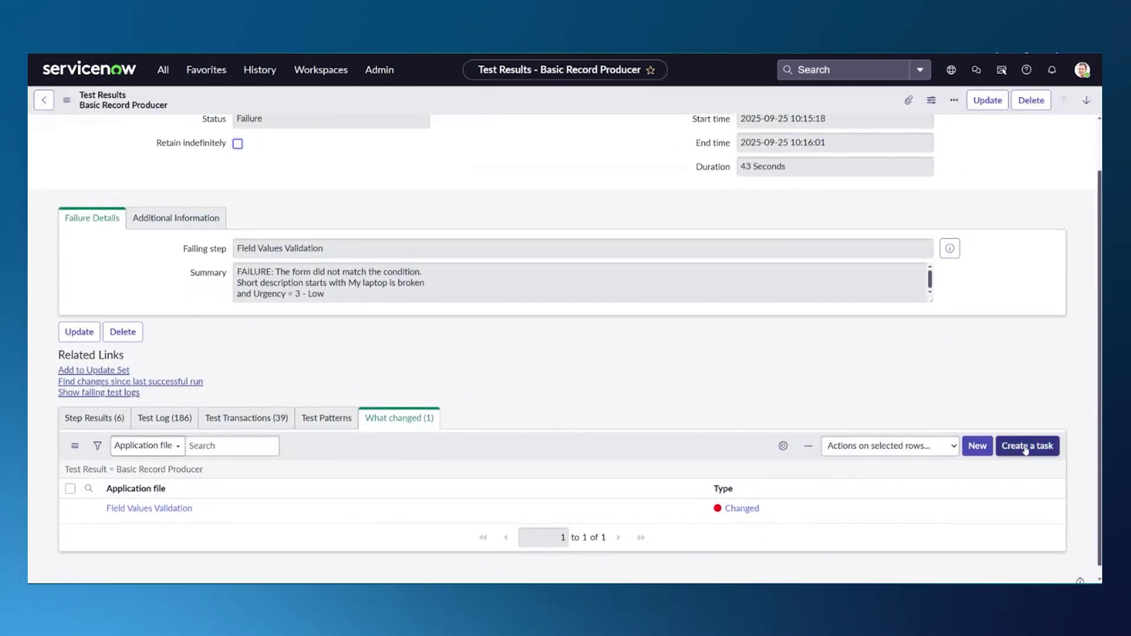
# Start a task for the changed Field Values Validation file, review the prefilled problem form and close it without submitting.
pyautogui.click(71, 509)
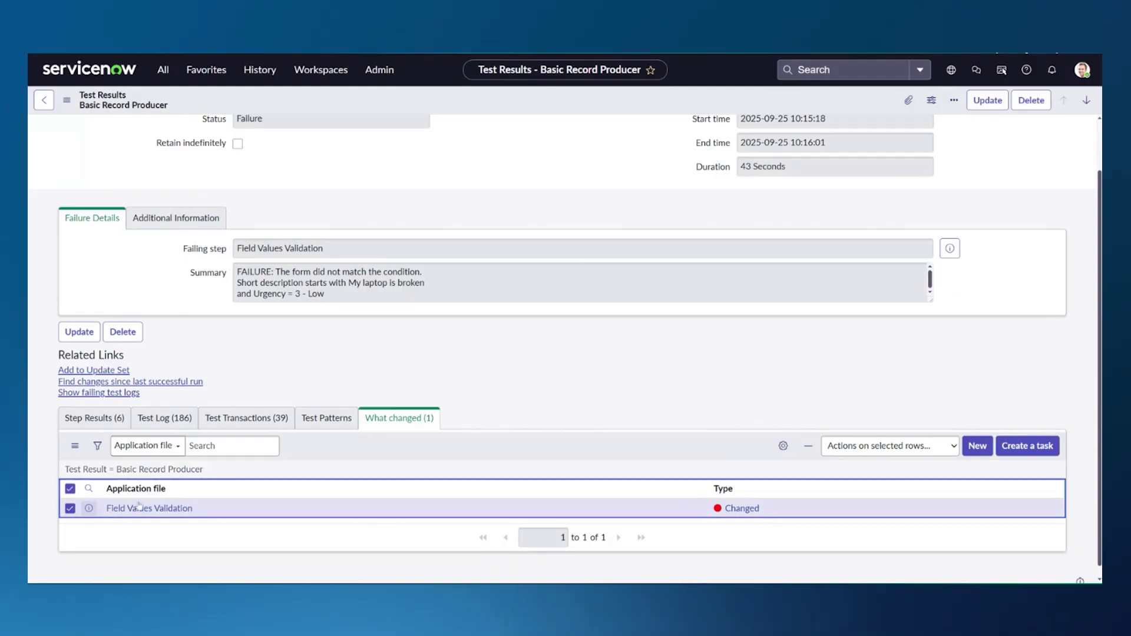
pyautogui.click(1028, 446)
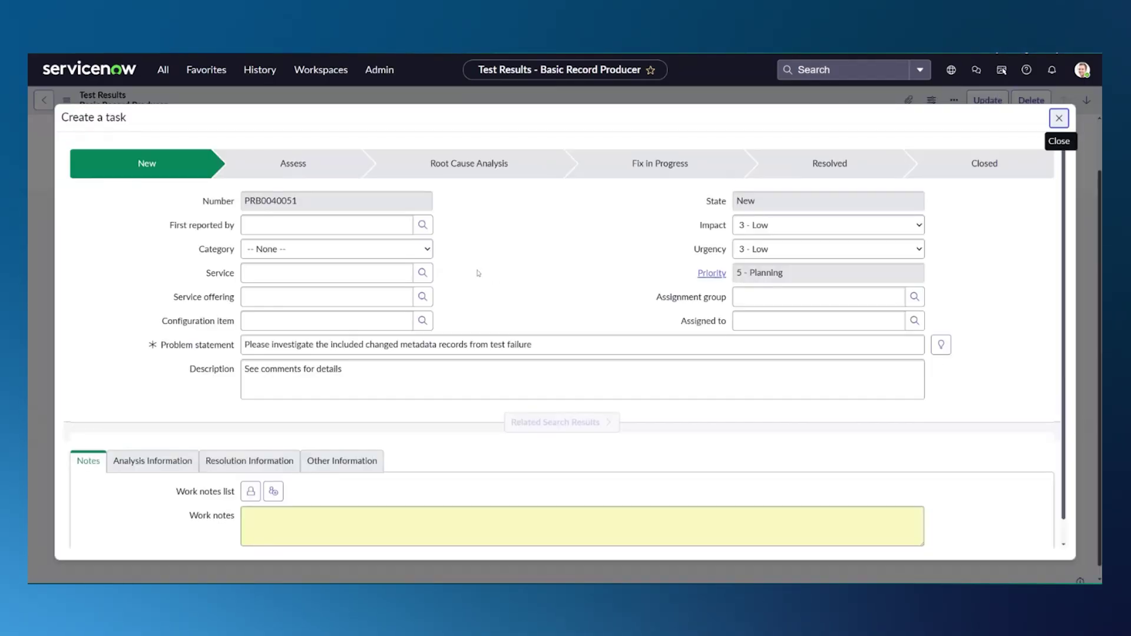
pyautogui.scroll(-2, 473, 297)
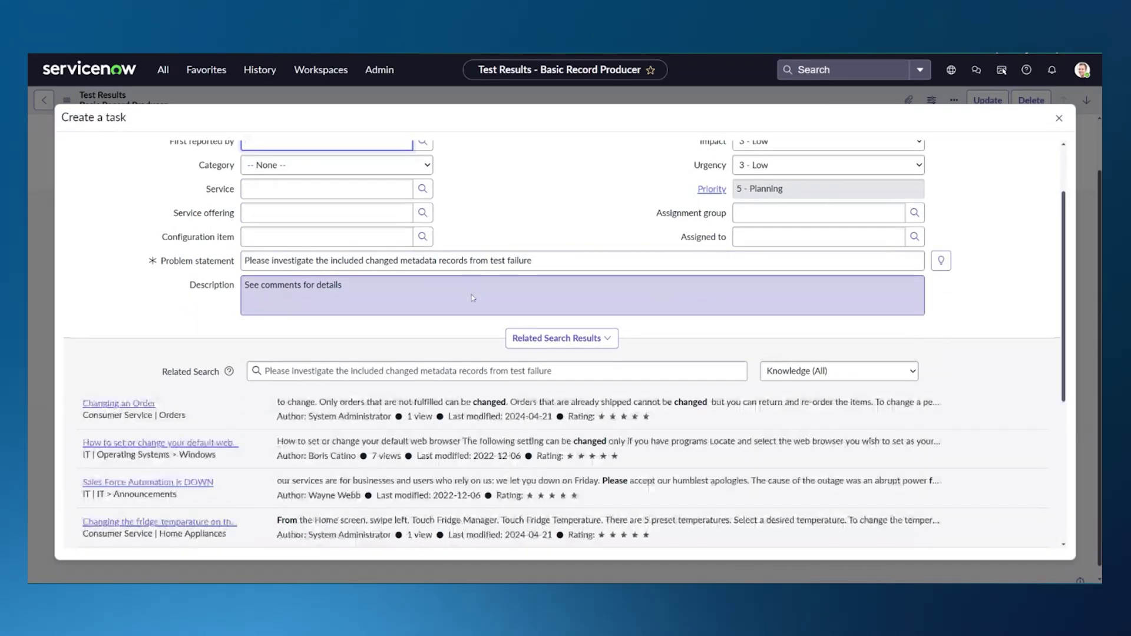
pyautogui.scroll(-6, 474, 298)
pyautogui.scroll(8, 480, 297)
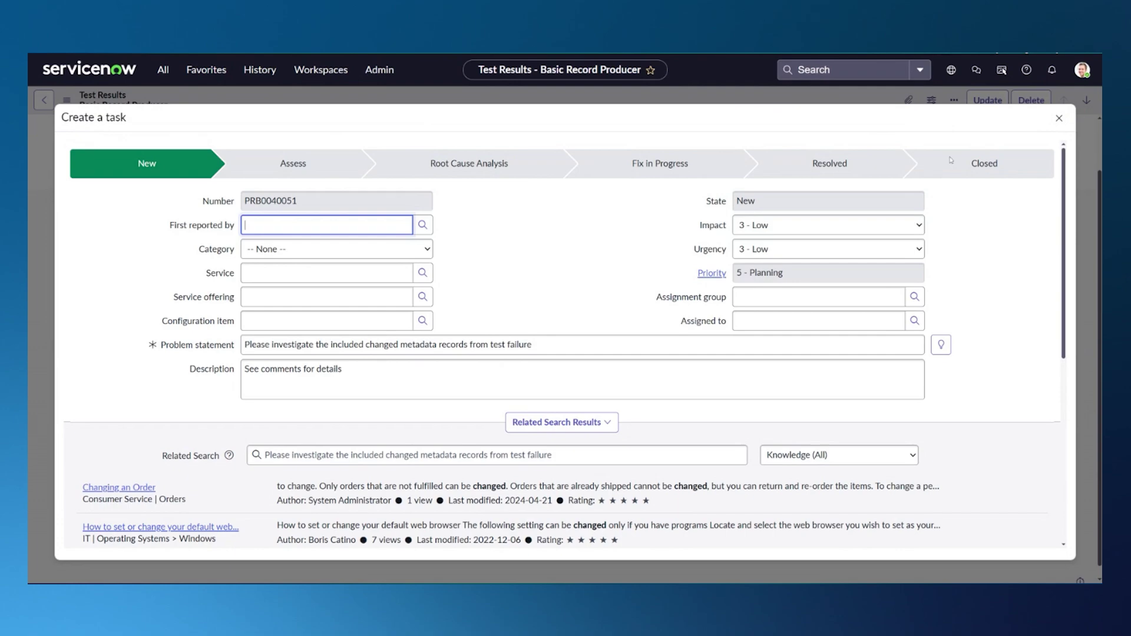
pyautogui.click(1058, 118)
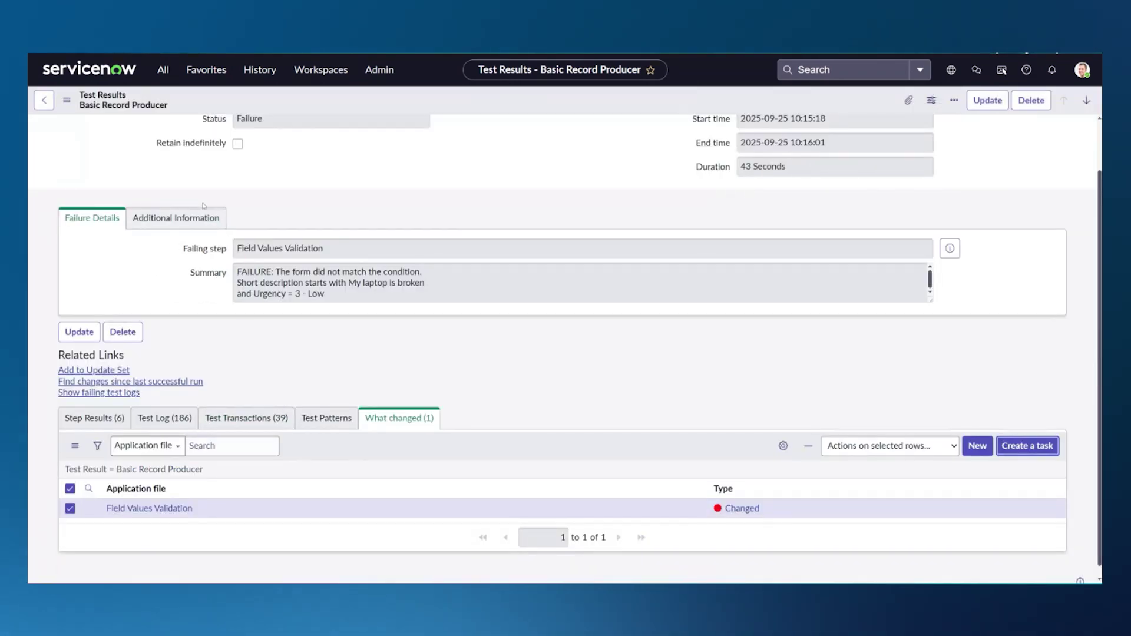
# Review the step results of the Basic Record Producer run and open the Automated Test Framework's Test Results list.
pyautogui.click(94, 418)
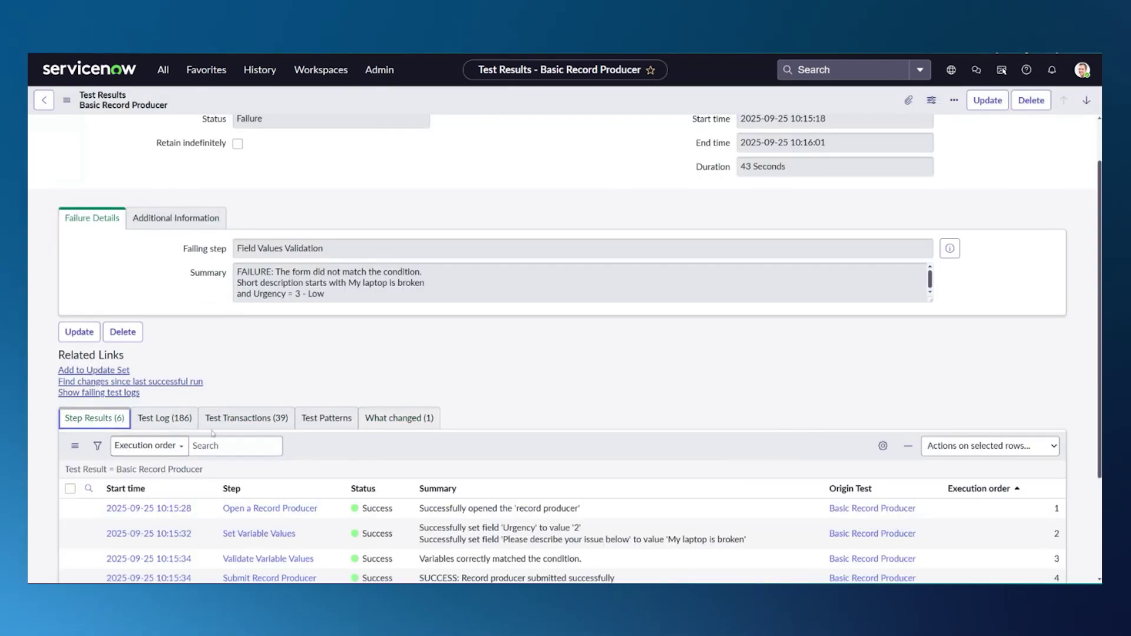
pyautogui.scroll(-2, 566, 347)
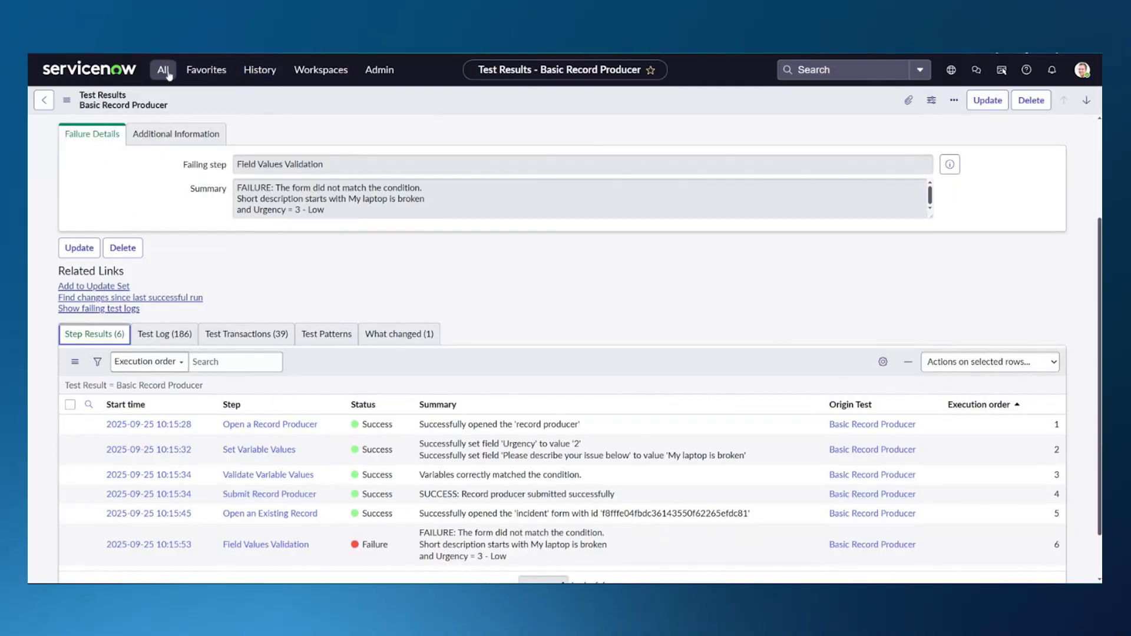
pyautogui.click(159, 71)
pyautogui.press('BackSpace')
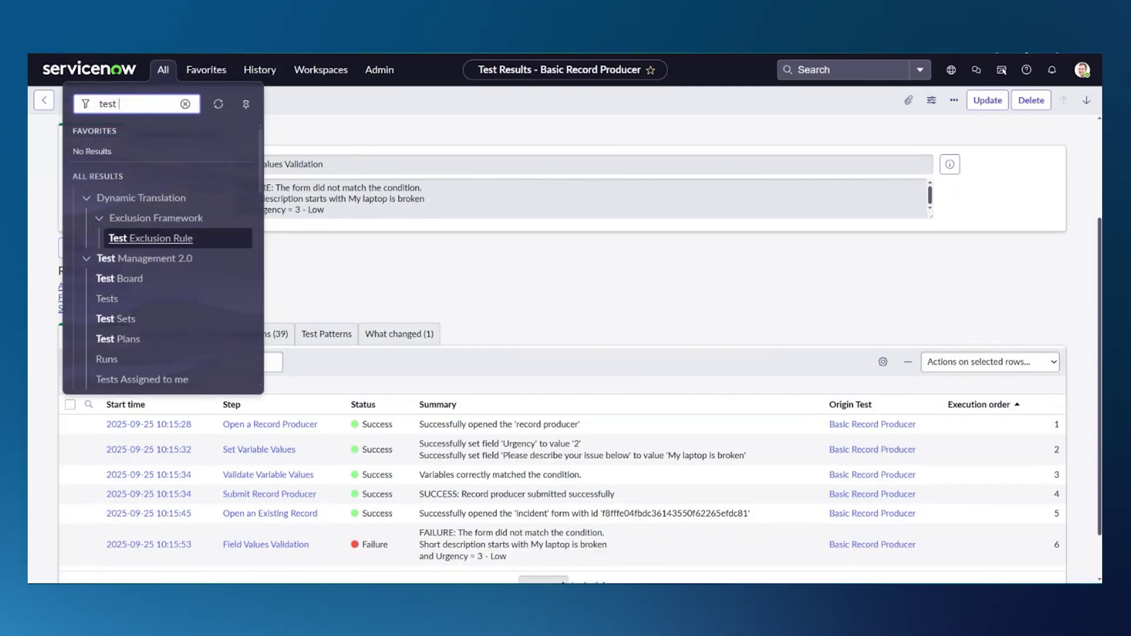
pyautogui.write('results')
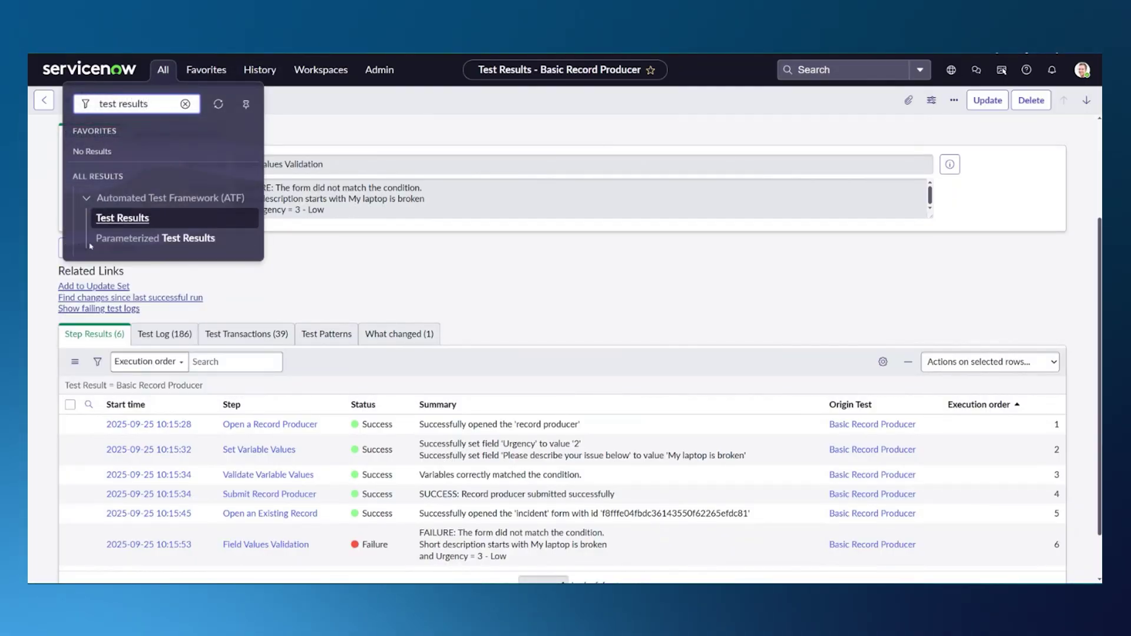
pyautogui.click(106, 222)
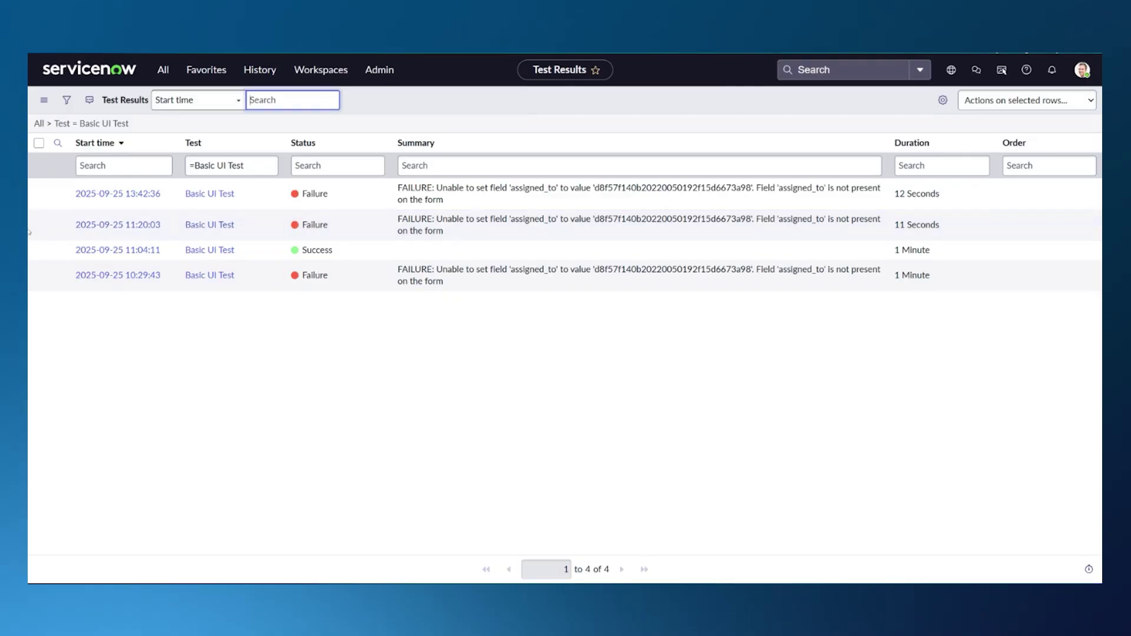
pyautogui.click(39, 194)
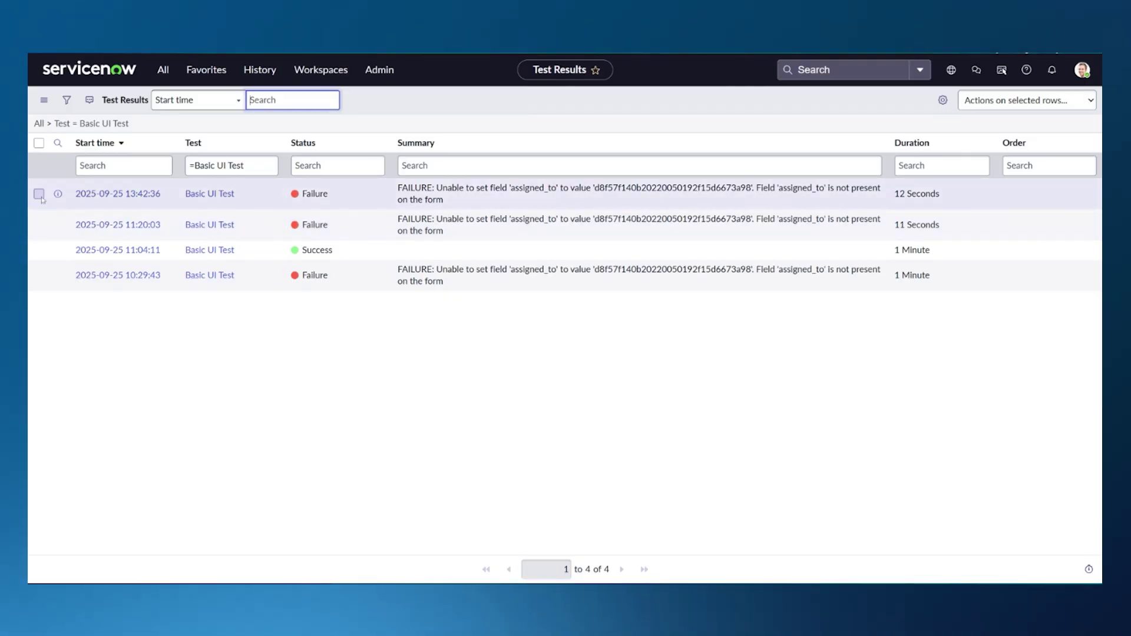
pyautogui.click(39, 250)
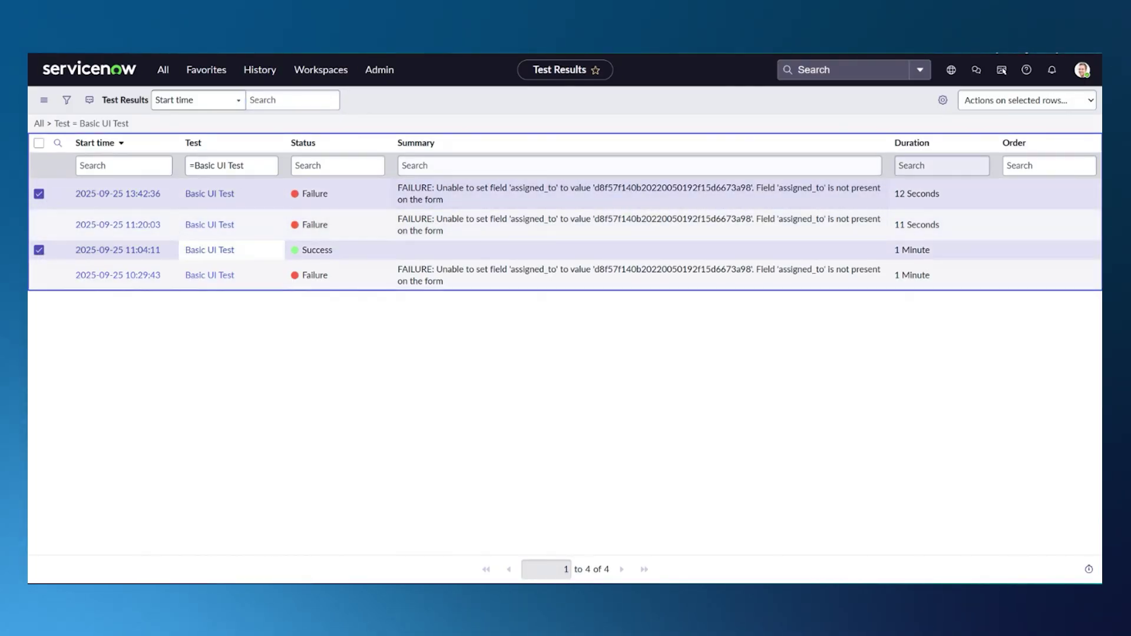
pyautogui.click(1004, 104)
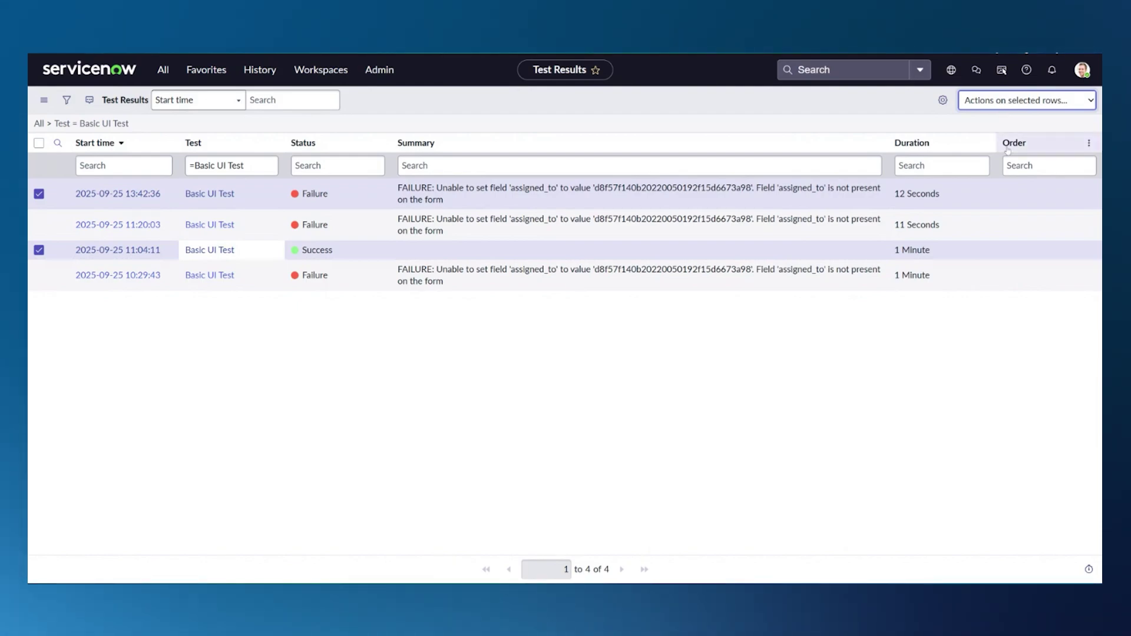
pyautogui.click(117, 194)
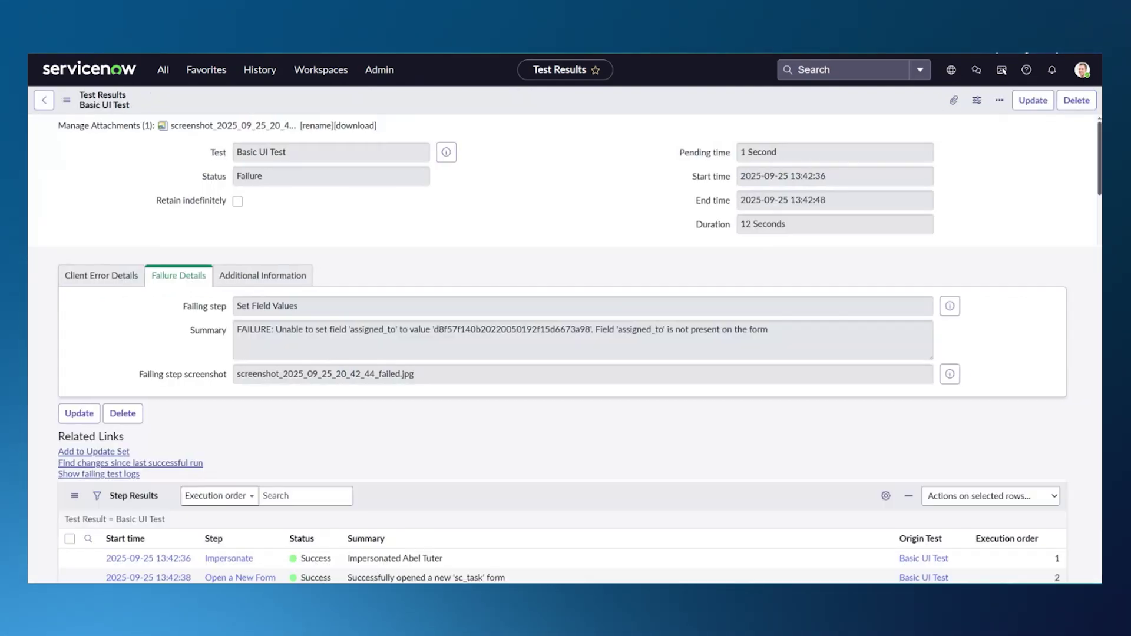
pyautogui.scroll(-2, 447, 396)
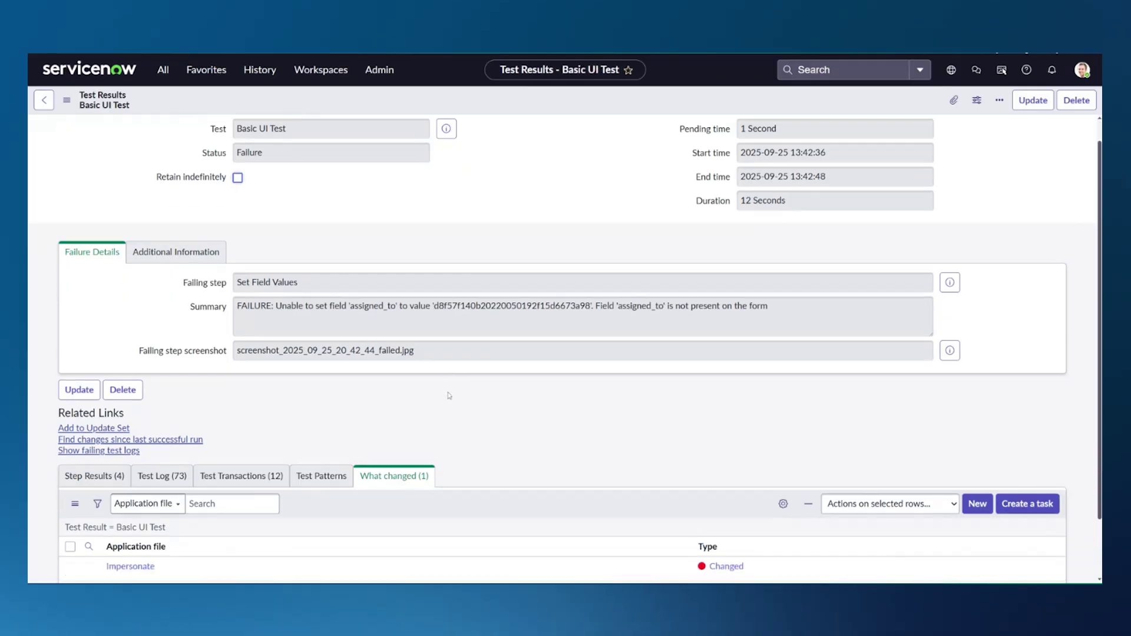